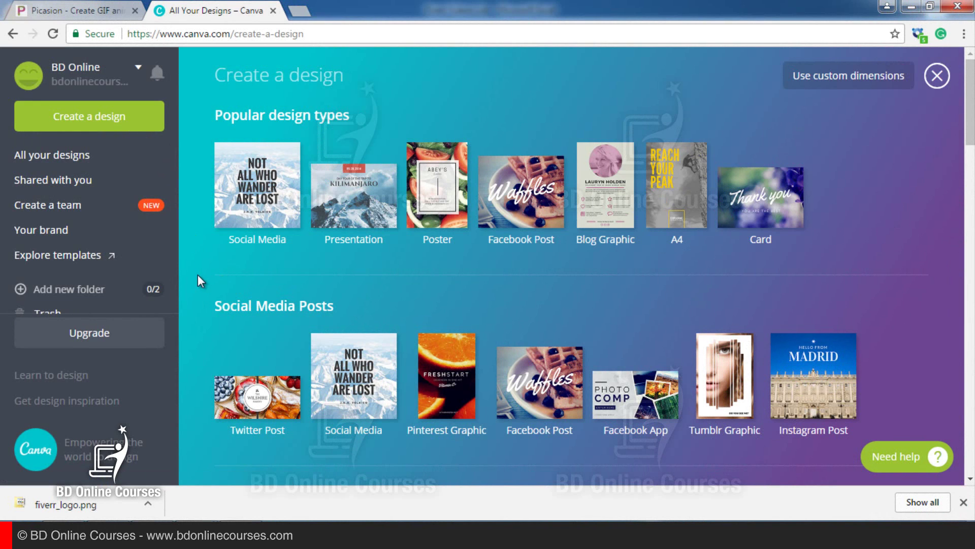
Create a blank Facebook Ad design and fill its background with the solid dark green from the default palette
scroll(202, 273, down, 15)
scroll(202, 267, down, 15)
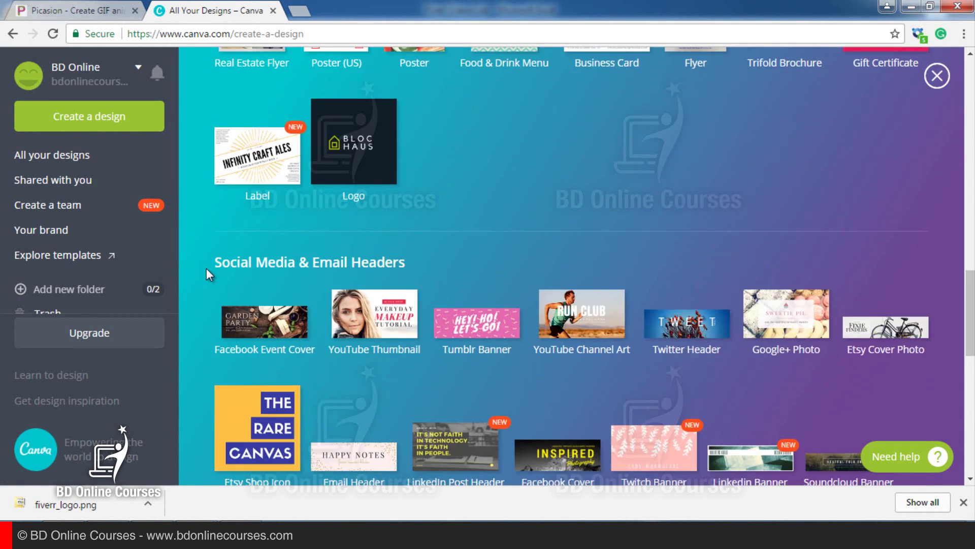
scroll(206, 268, down, 1)
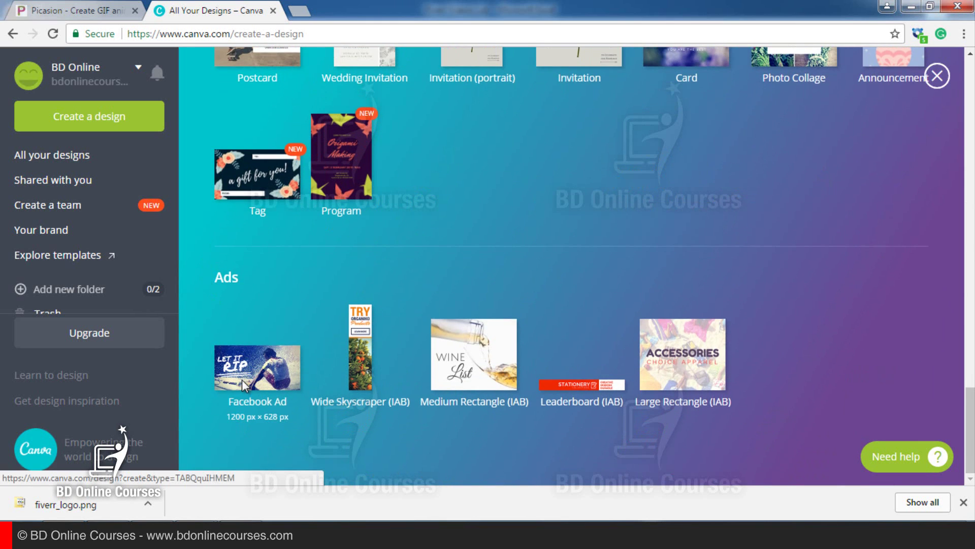
click(243, 374)
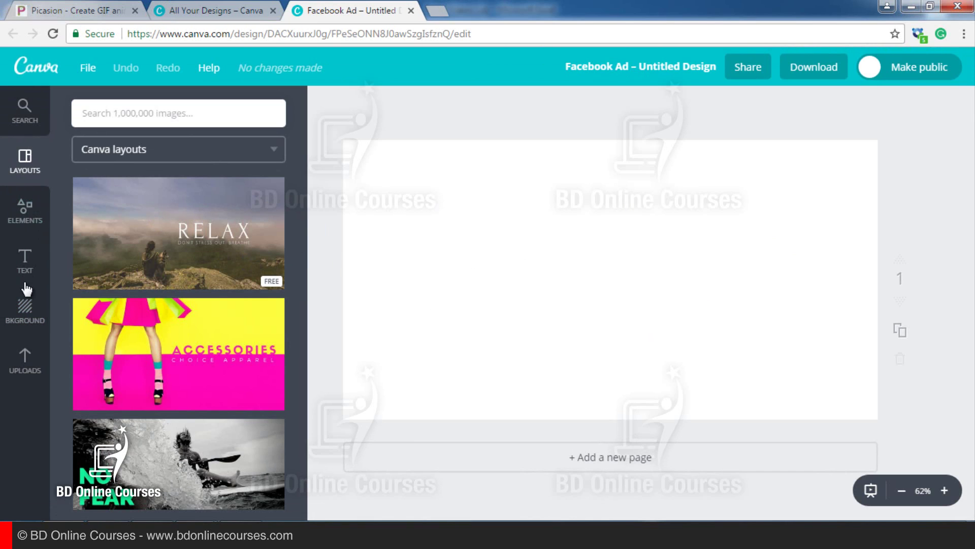
click(25, 310)
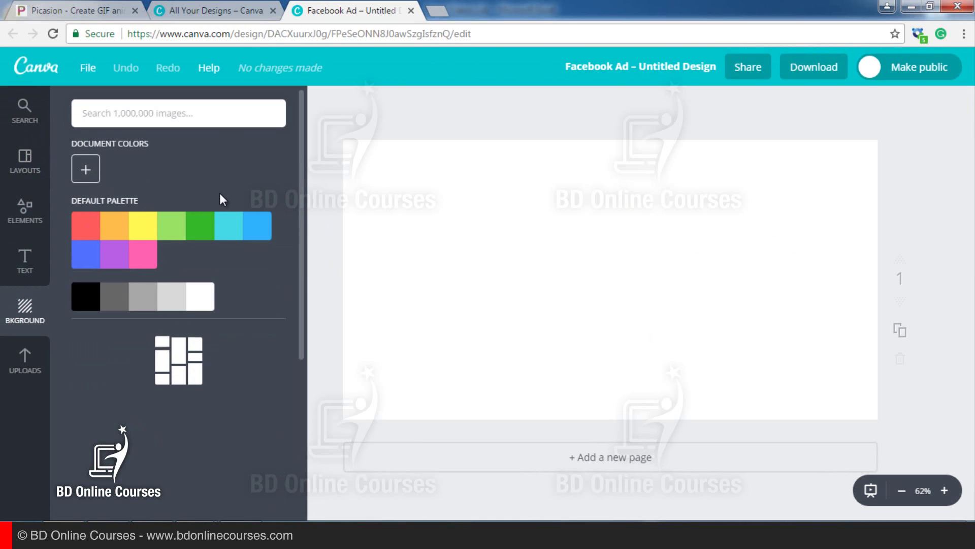
click(204, 230)
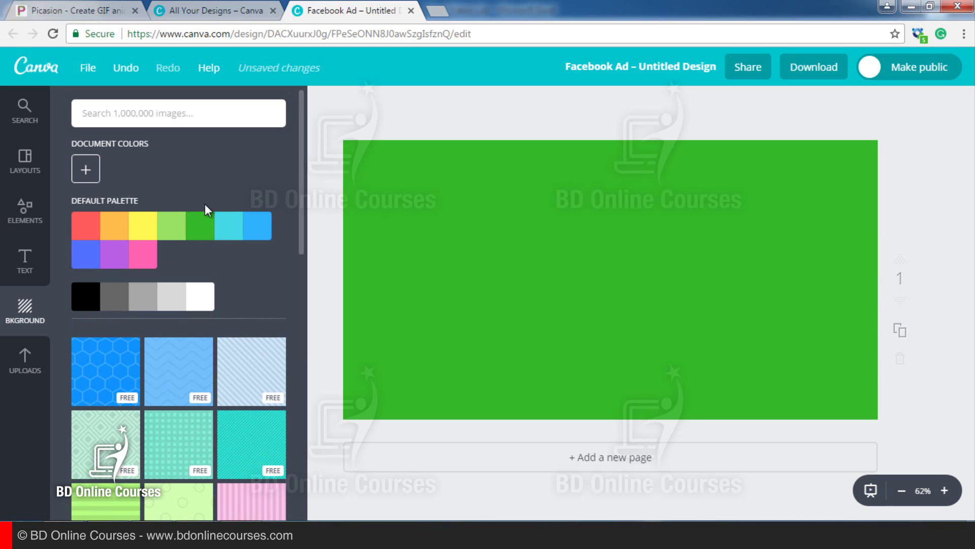
Upload the fiverr_logo image from the Images folder to the design's uploads
click(23, 360)
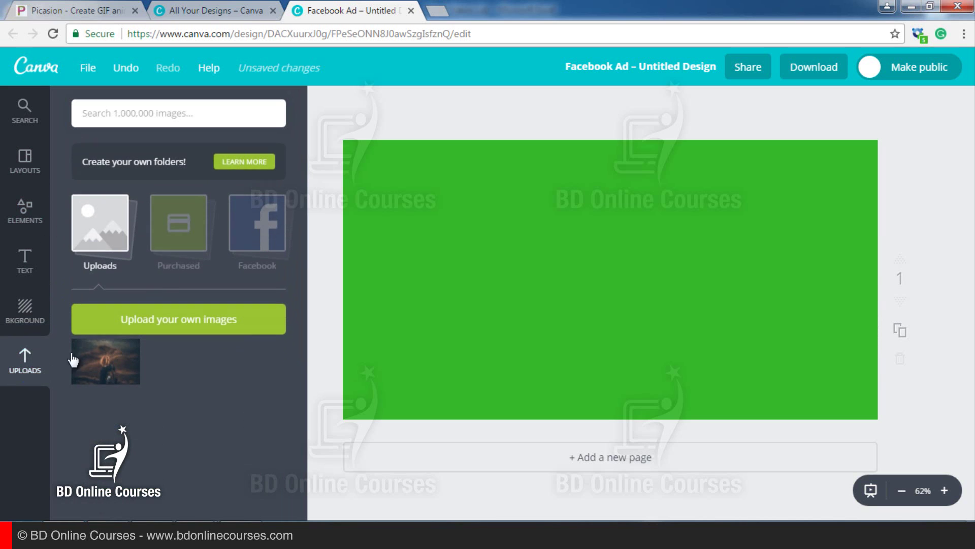
click(203, 319)
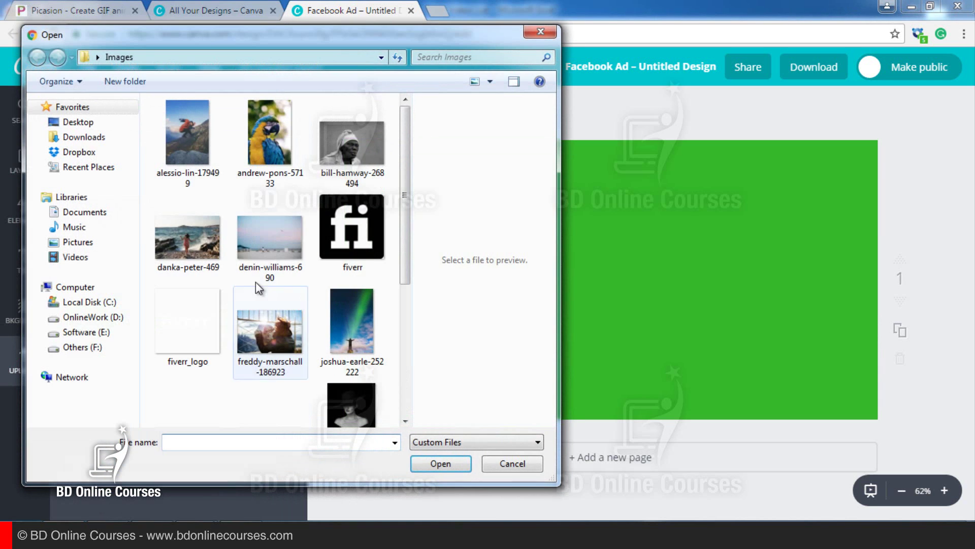
drag(399, 157, 403, 185)
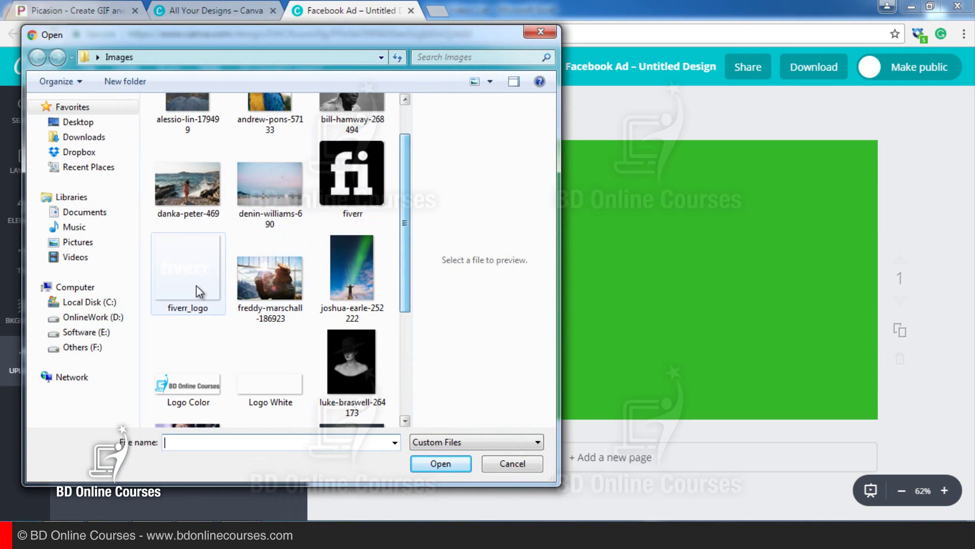
click(197, 288)
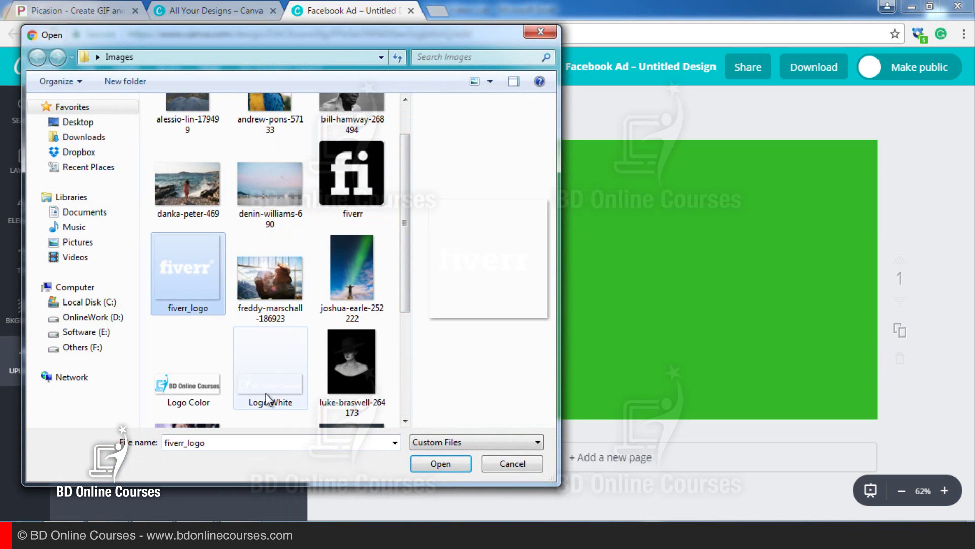
click(455, 463)
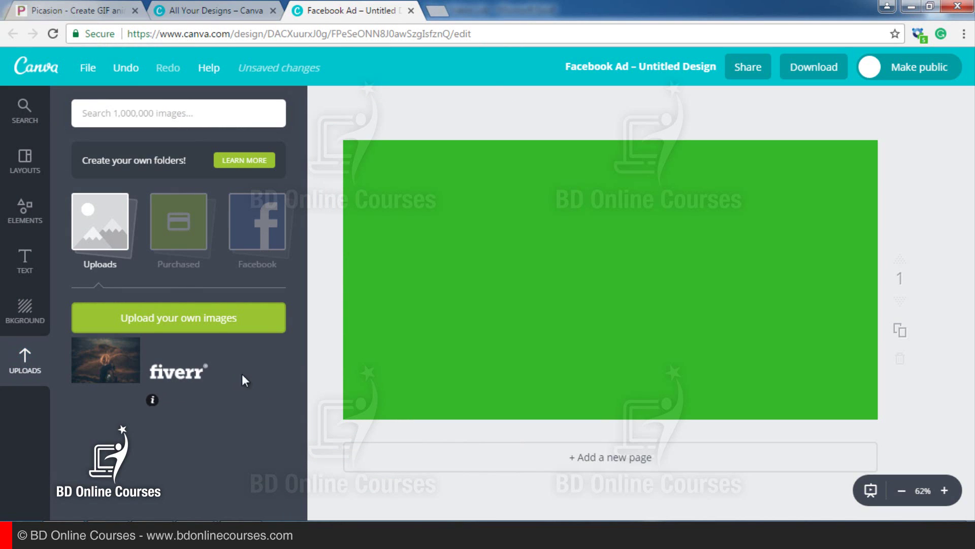
Place the uploaded fiverr logo on the green page, horizontally centred near its upper edge
drag(405, 349, 625, 193)
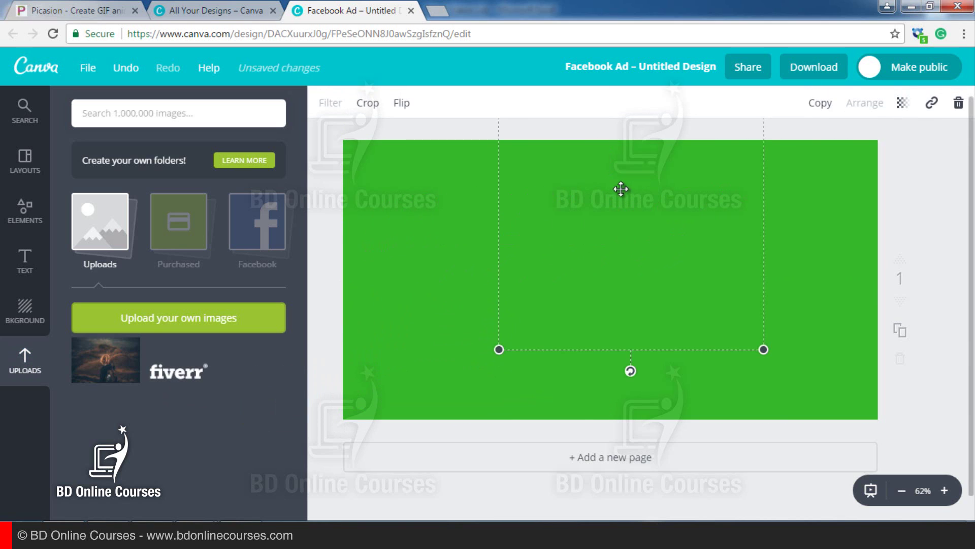
drag(641, 244, 638, 206)
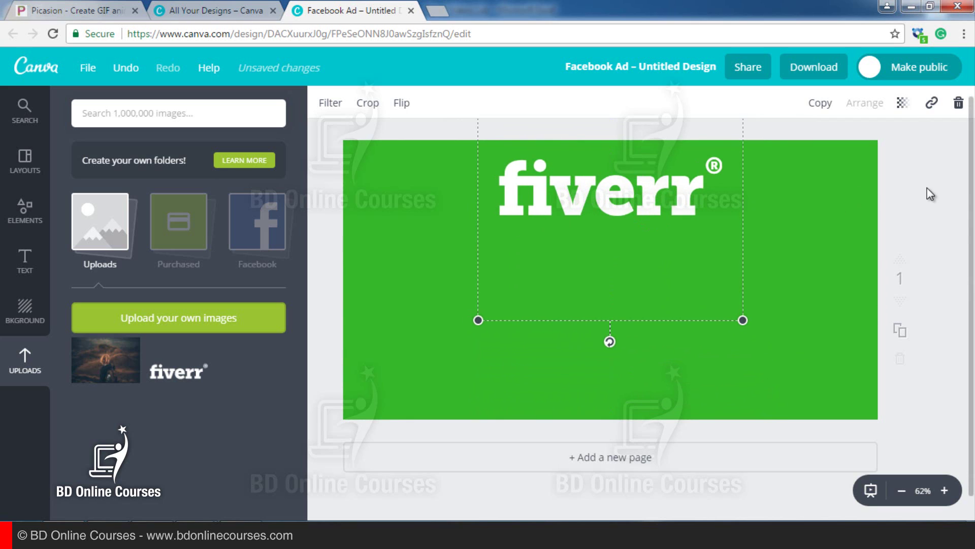
click(323, 338)
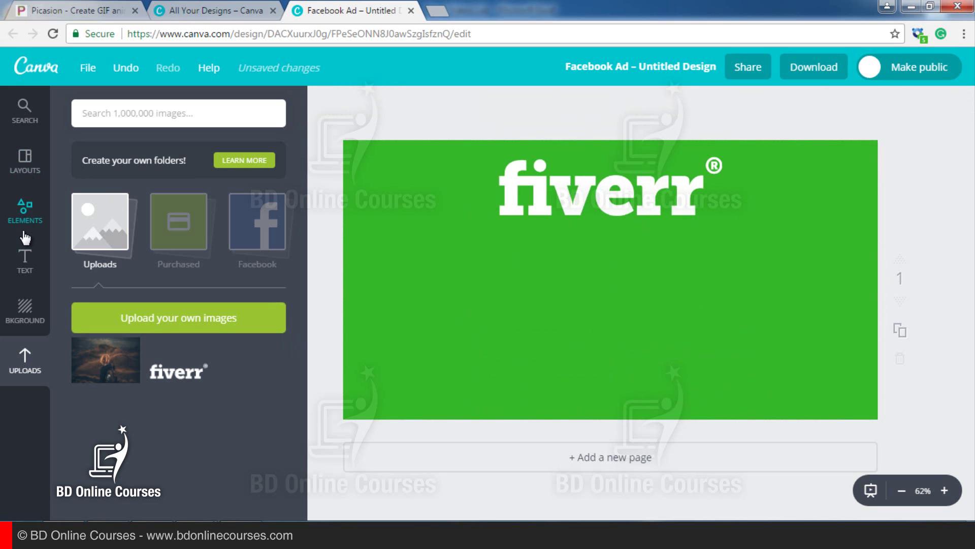
Add a heading below the logo and replace its placeholder text with "Gig Ideas"
click(26, 260)
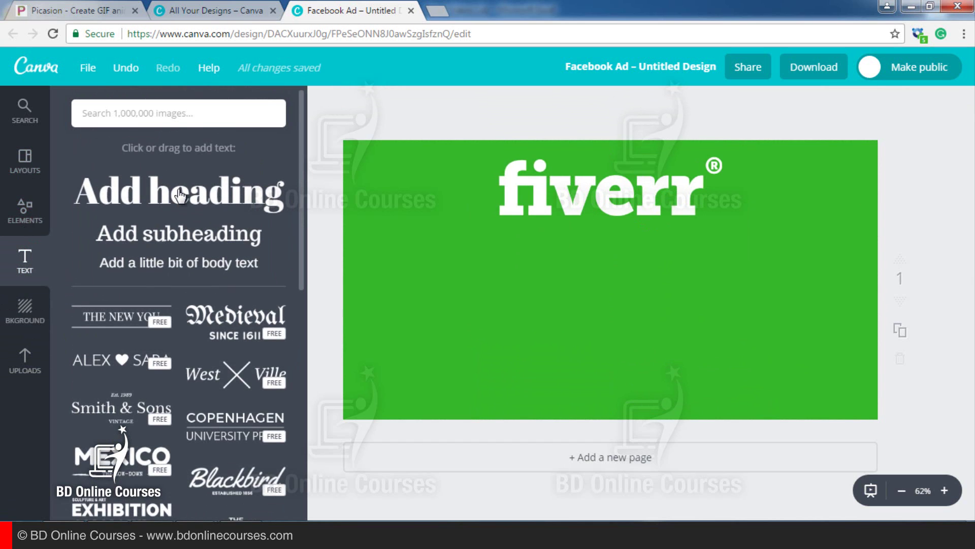
click(180, 196)
click(608, 299)
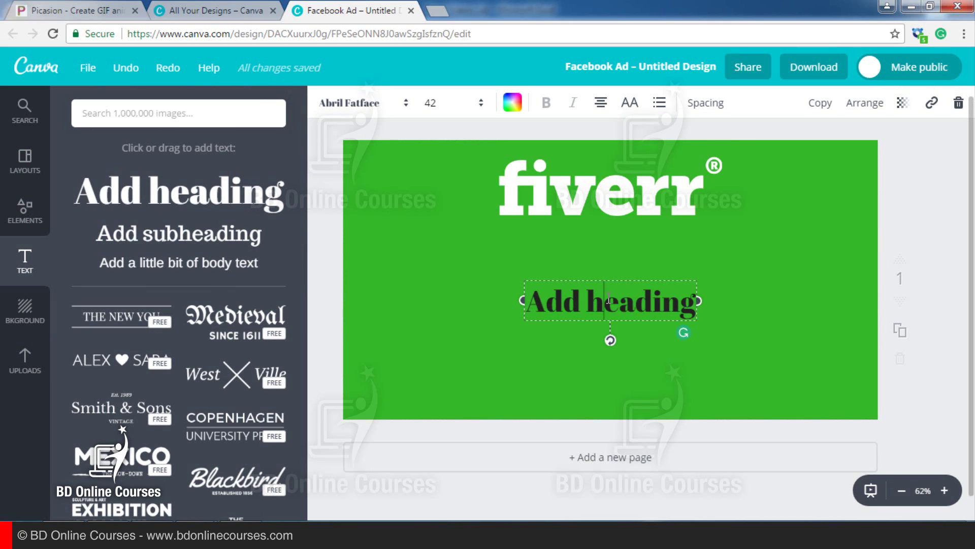
key(ctrl+a)
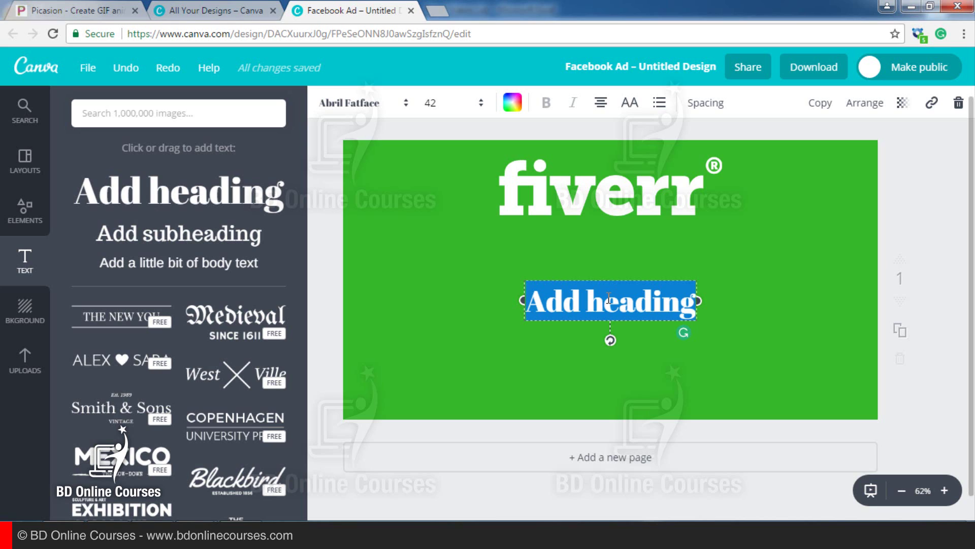
text(G)
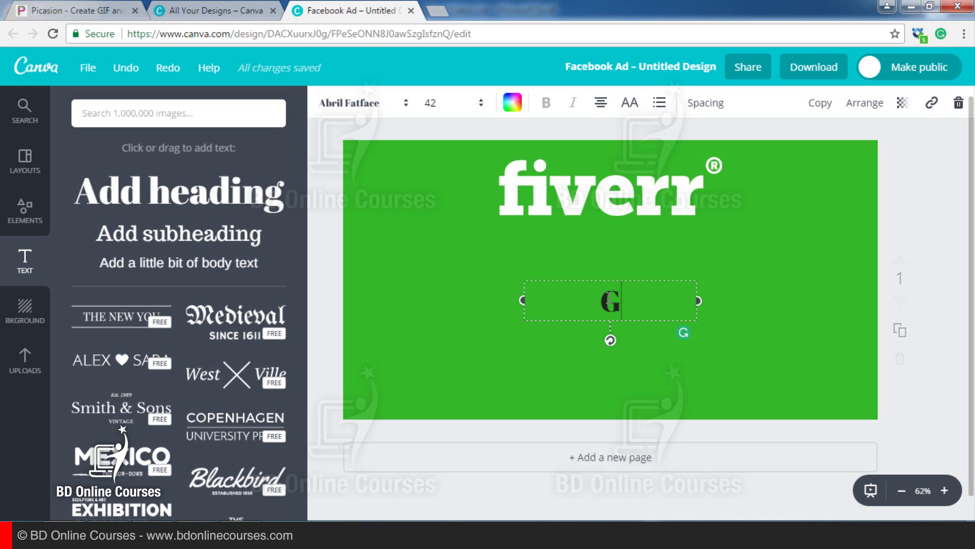
text(ig I)
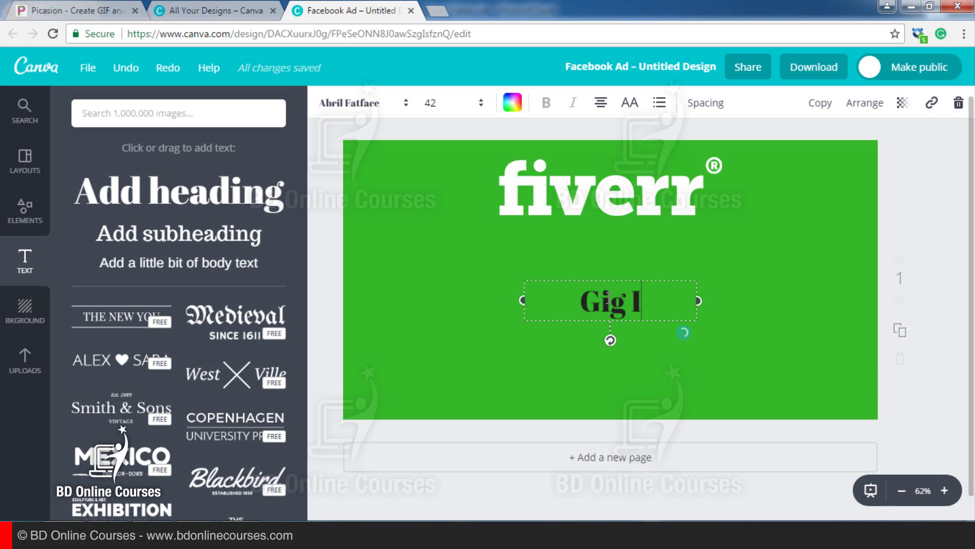
text(deas)
Change the colour of the whole "Gig Ideas" heading to white
key(ctrl+a)
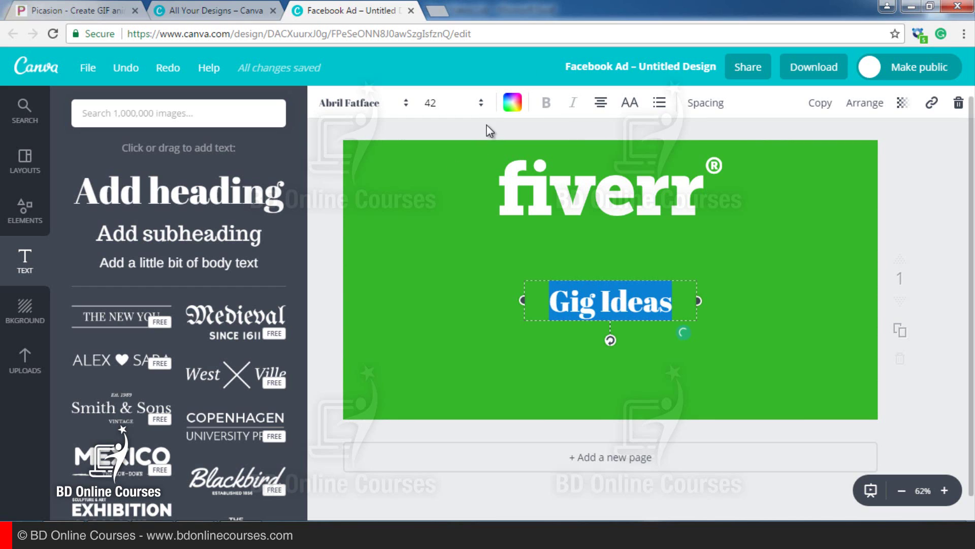
click(512, 103)
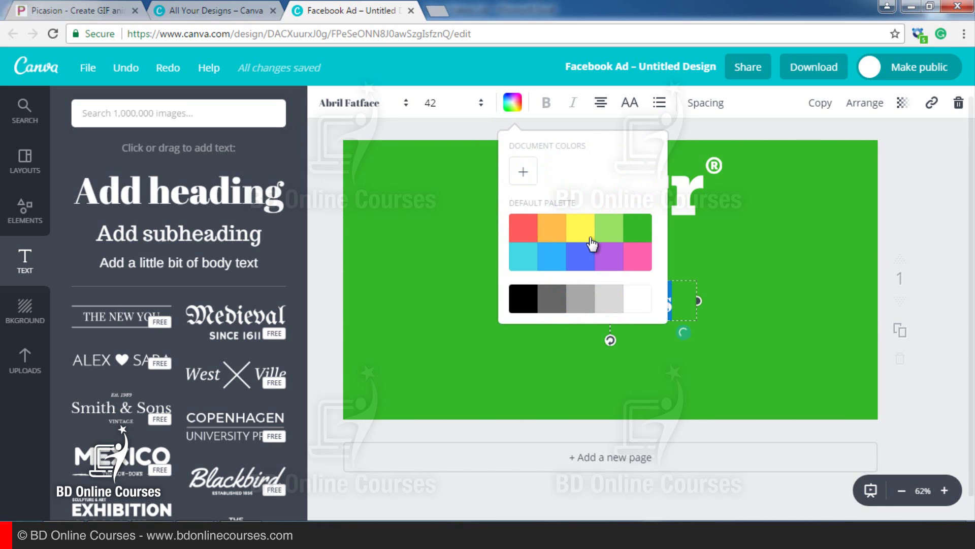
click(641, 302)
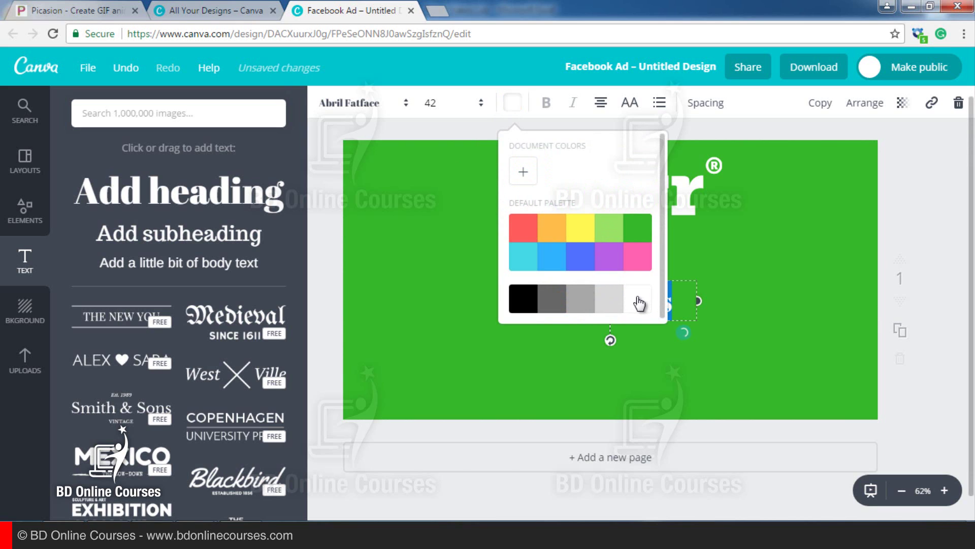
click(926, 186)
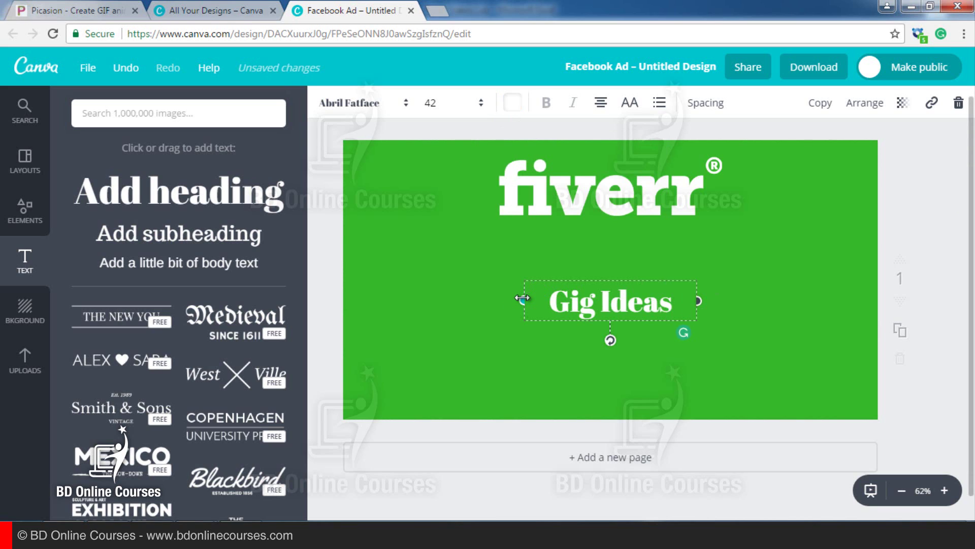
Replace the heading text with "GIG IDEAS" on the first line and "TO MAKE MONEY" after a line break, all in capitals
double_click(681, 283)
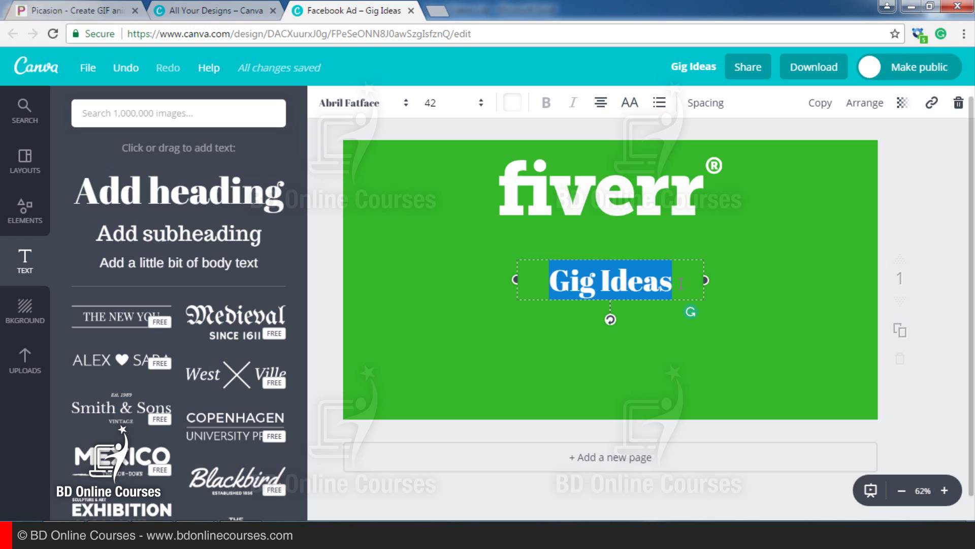
text(GIG IDE)
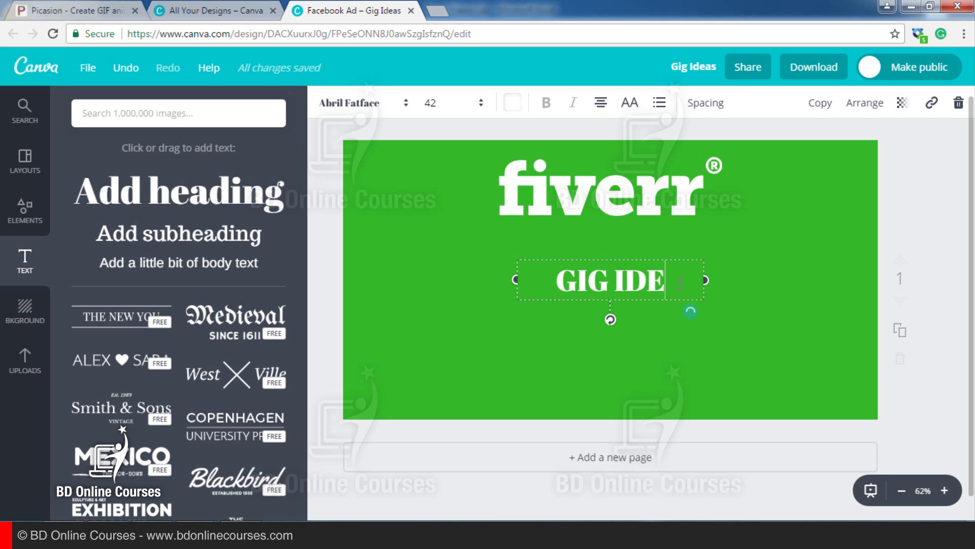
text(AS)
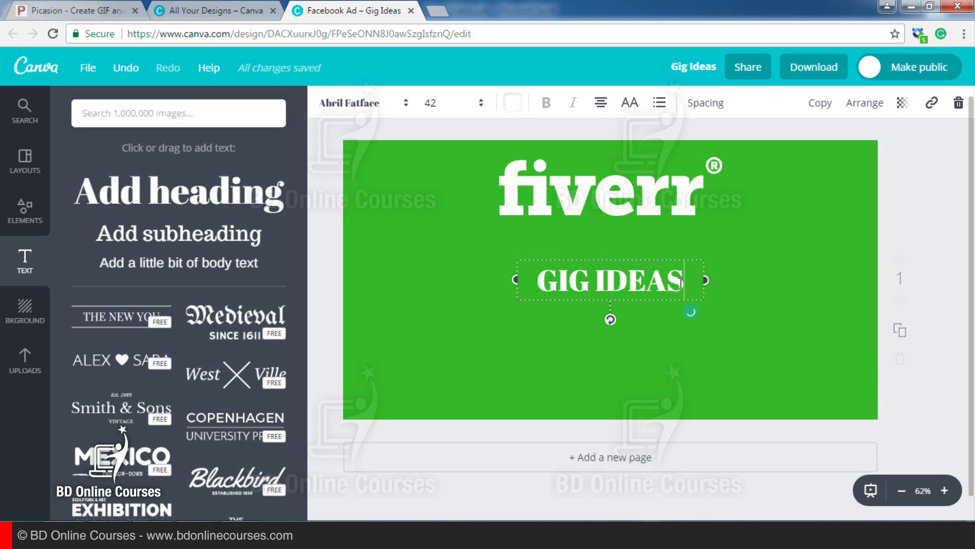
key(Return)
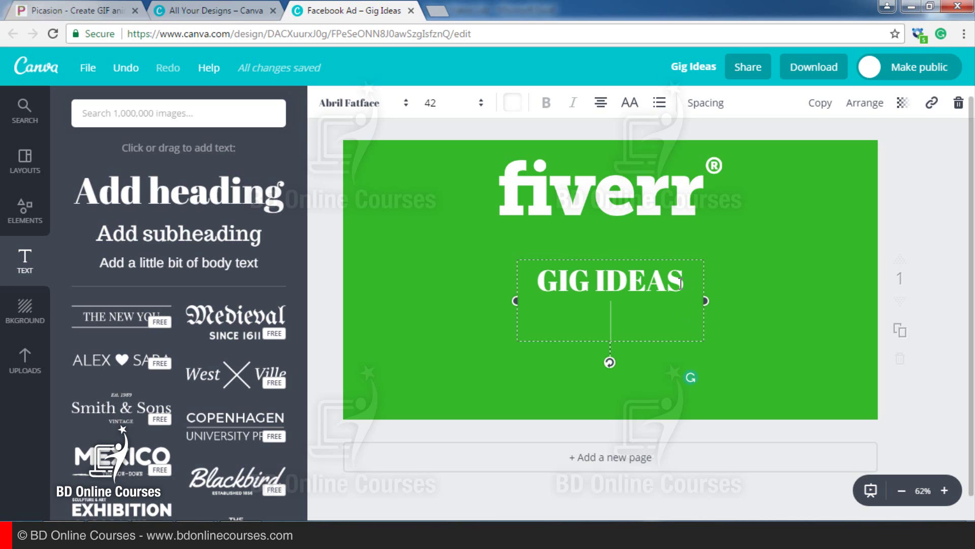
text(TO MAKE)
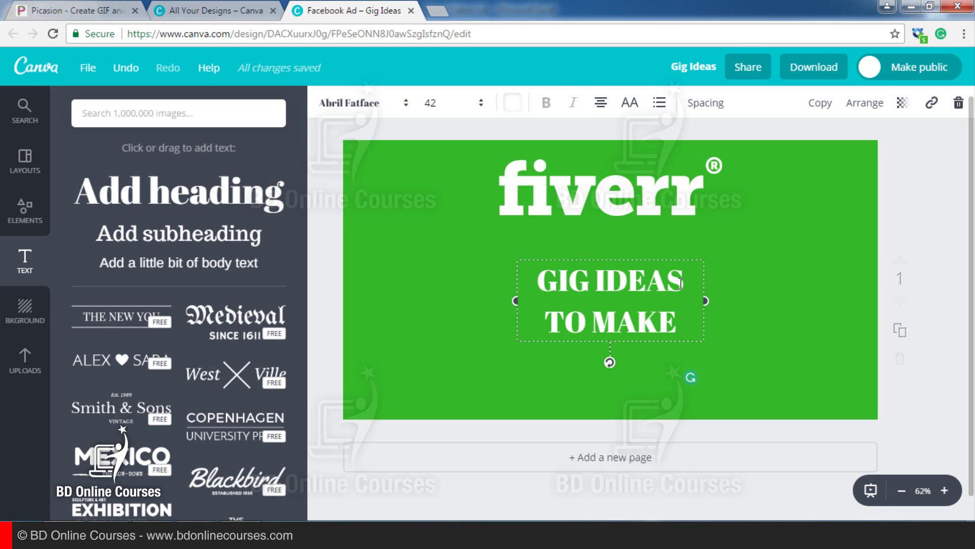
text( MON)
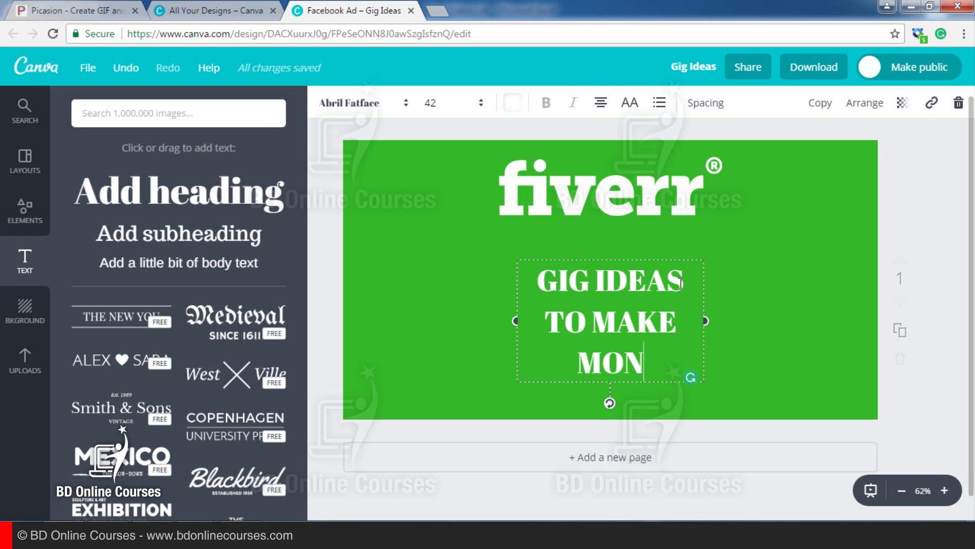
text(EY)
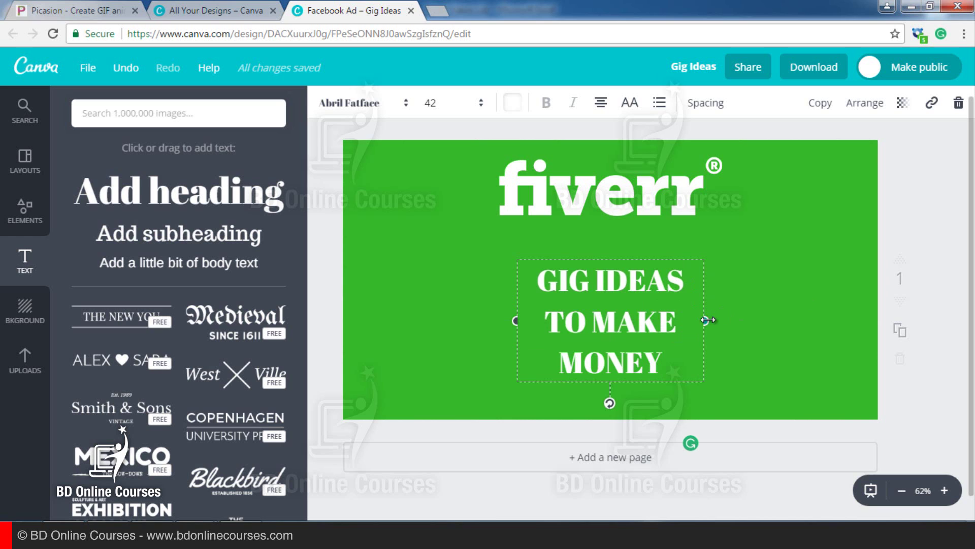
Widen the heading's text box on both sides so "TO MAKE MONEY" fits one line, and centre it horizontally below the logo
drag(708, 320, 827, 319)
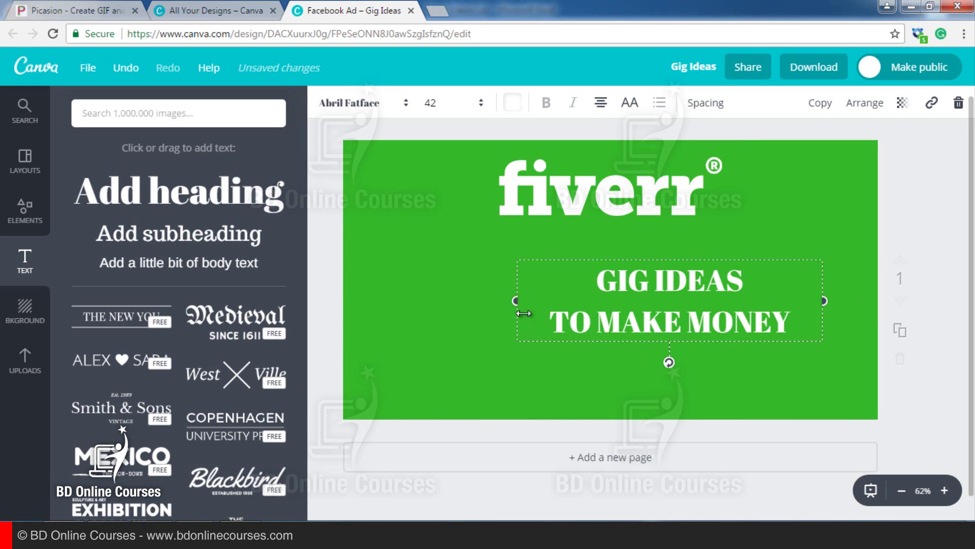
drag(516, 302, 362, 302)
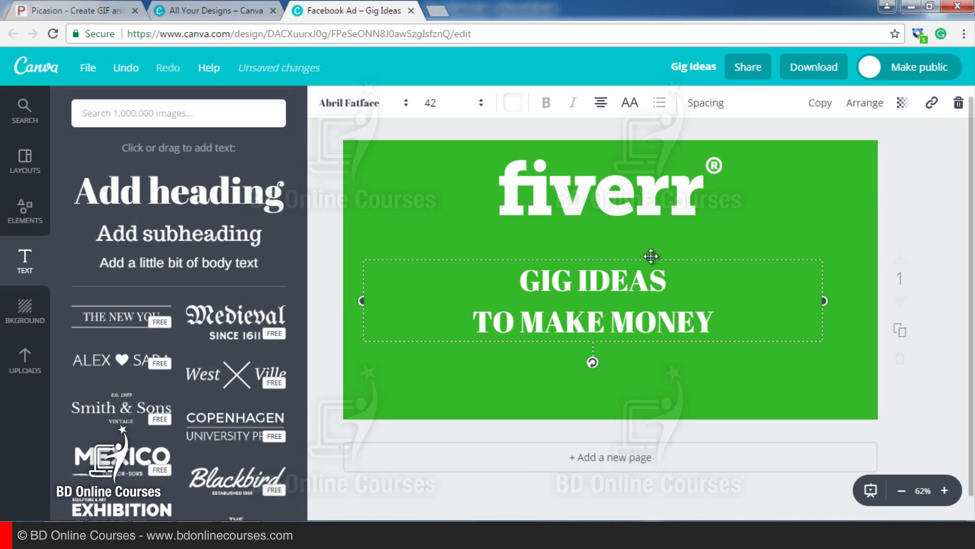
key(ctrl+z)
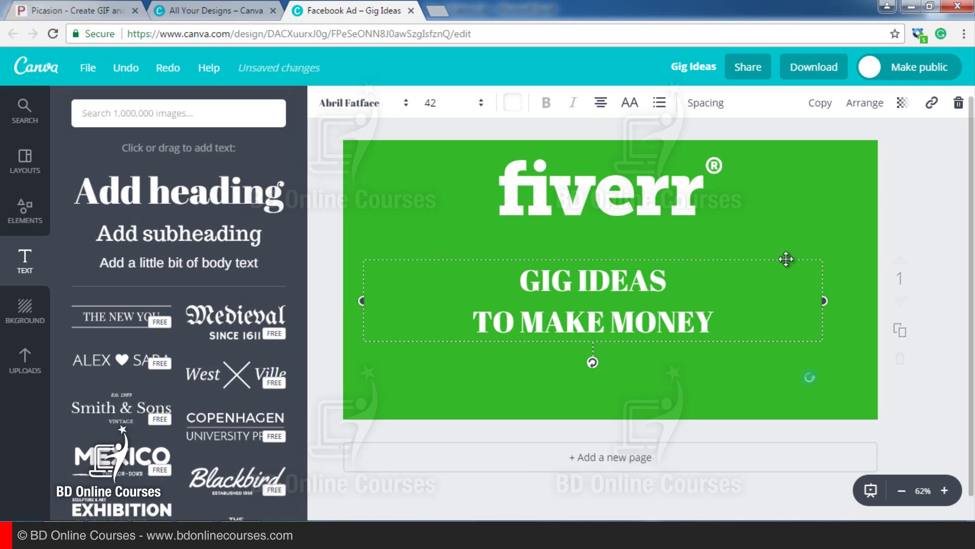
drag(787, 259, 785, 281)
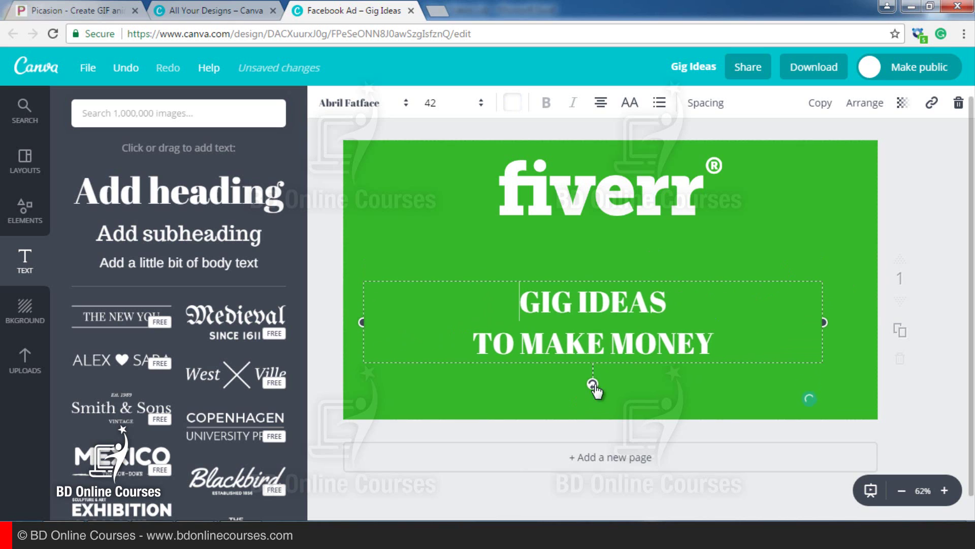
drag(609, 364, 657, 346)
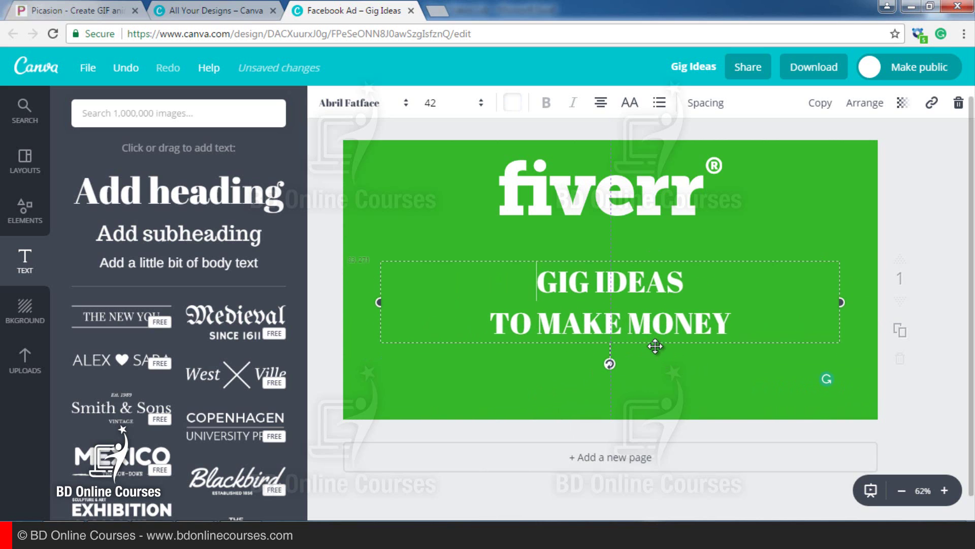
Move the fiverr logo down so it sits directly above the "GIG IDEAS" line, keeping it horizontally centred
click(668, 205)
drag(669, 204, 668, 243)
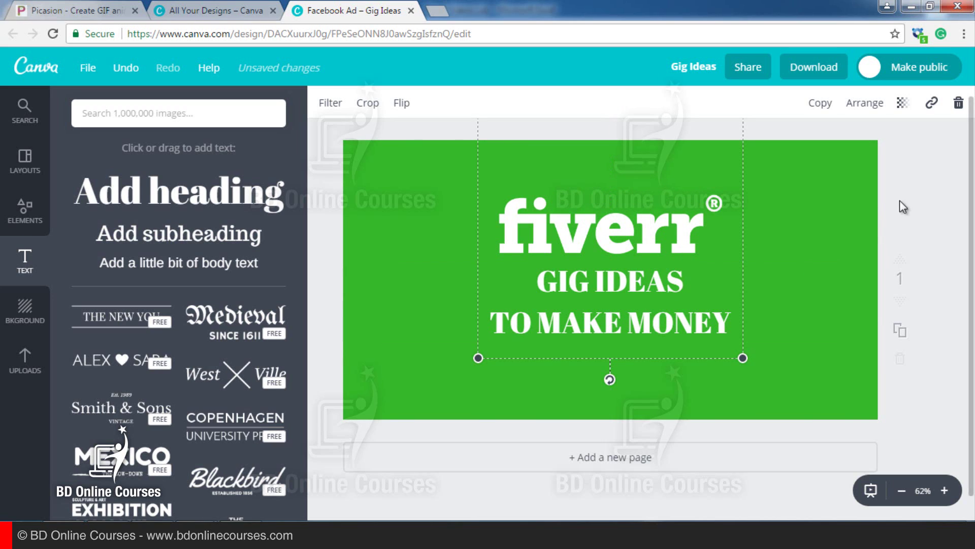
Change the background colour of the fiverr page from the default palette to black
click(858, 251)
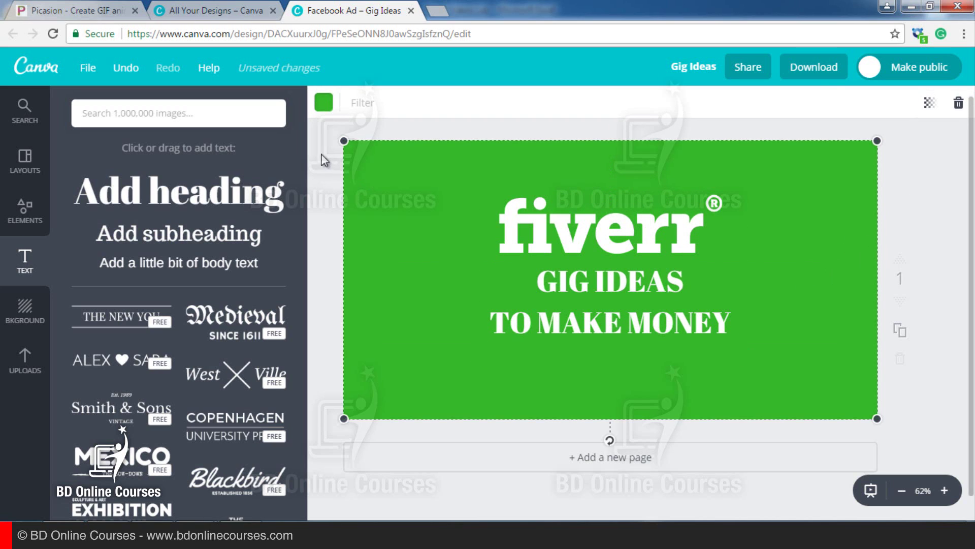
click(320, 104)
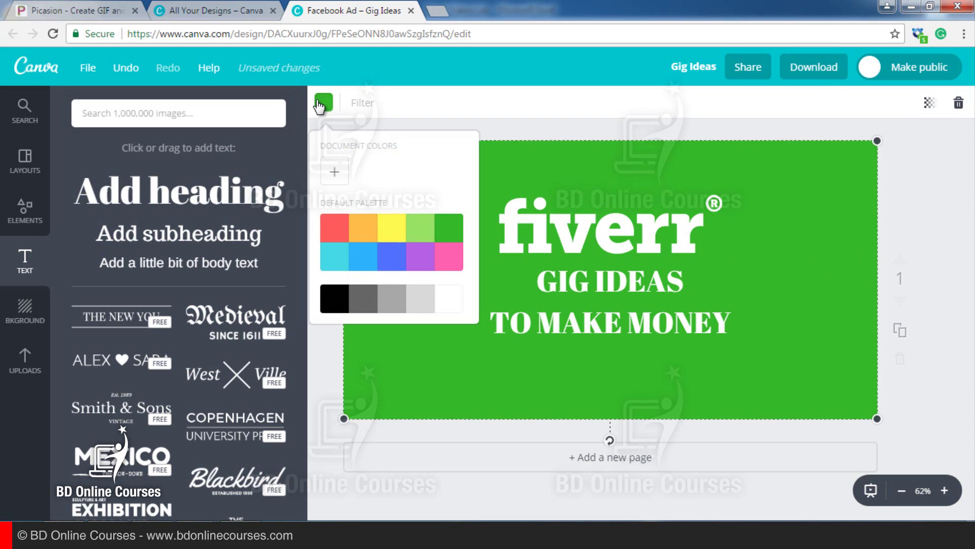
click(331, 301)
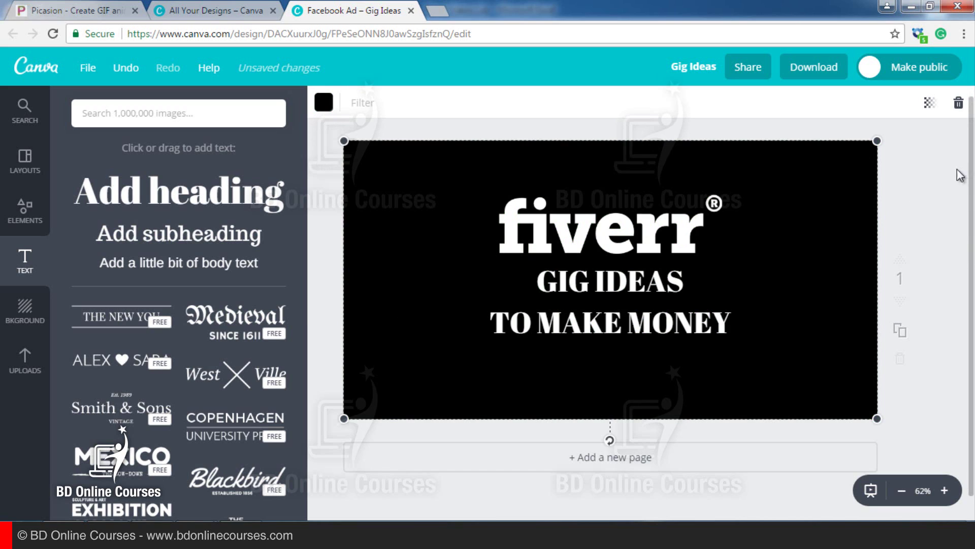
click(935, 221)
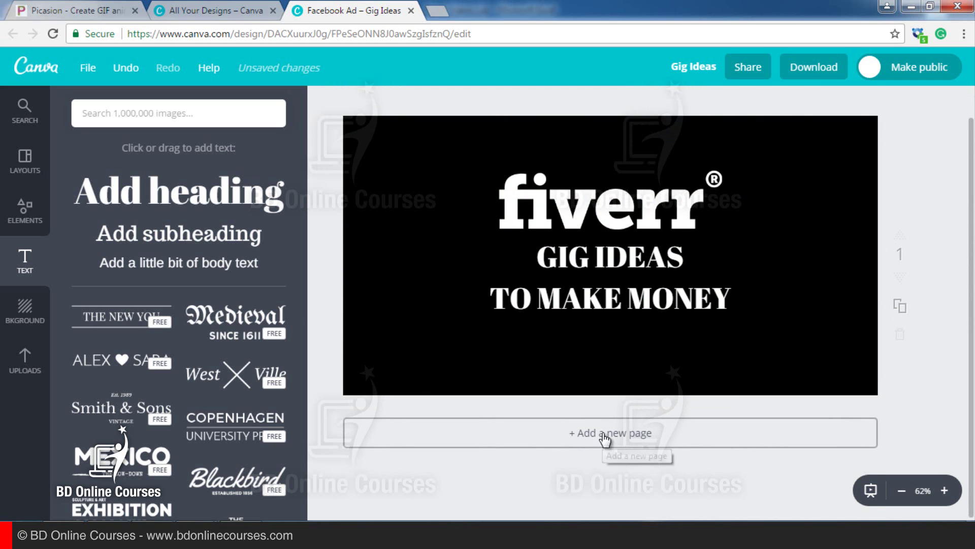
Add a second page below the fiverr page and set its background to the dark green of the default palette
click(604, 435)
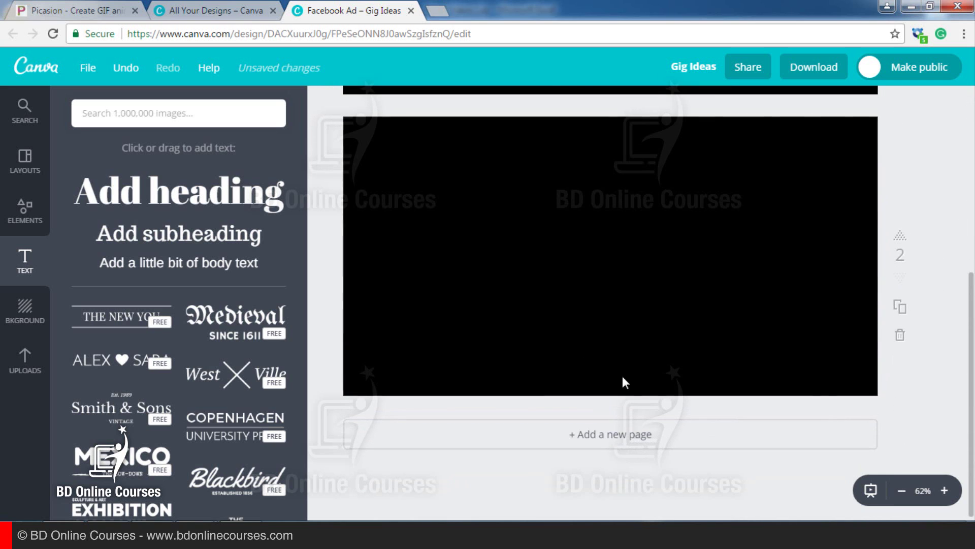
click(548, 288)
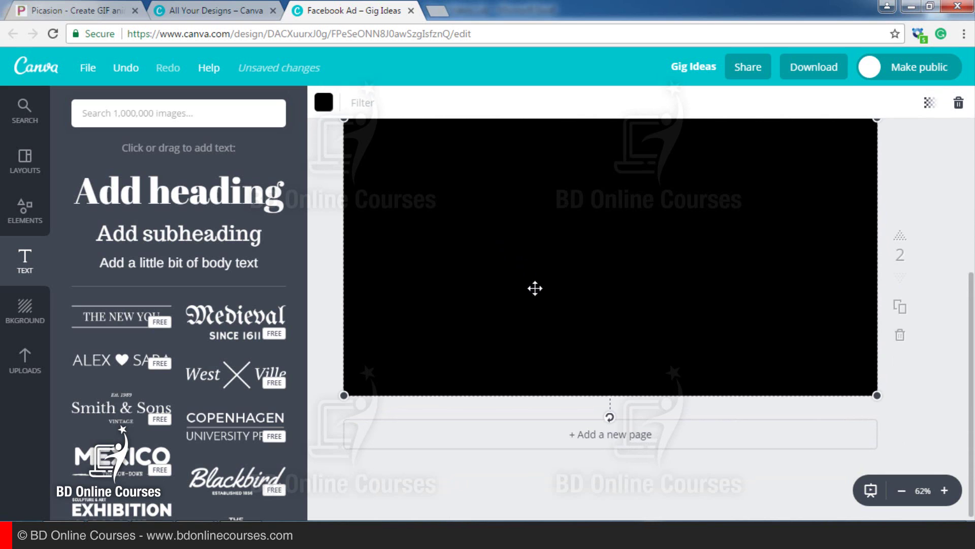
click(327, 104)
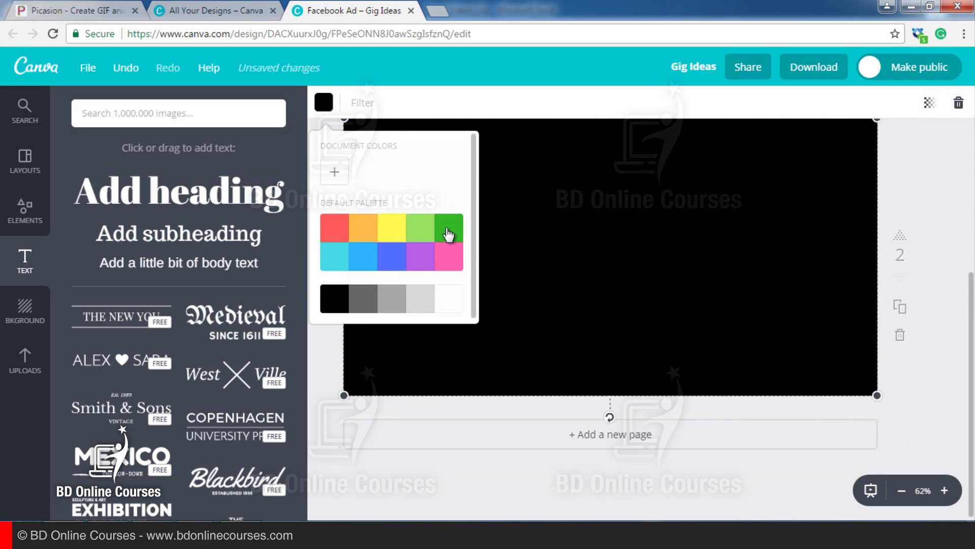
click(448, 233)
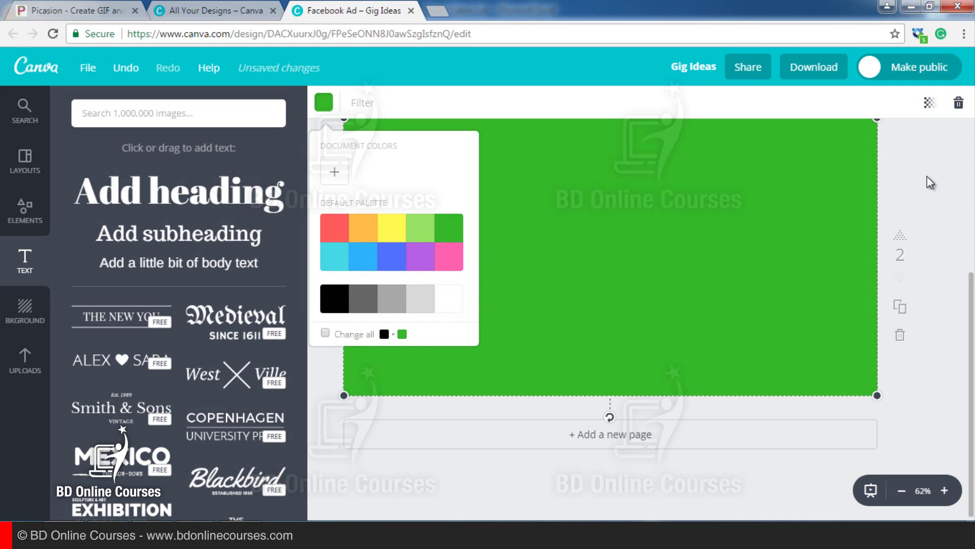
click(940, 224)
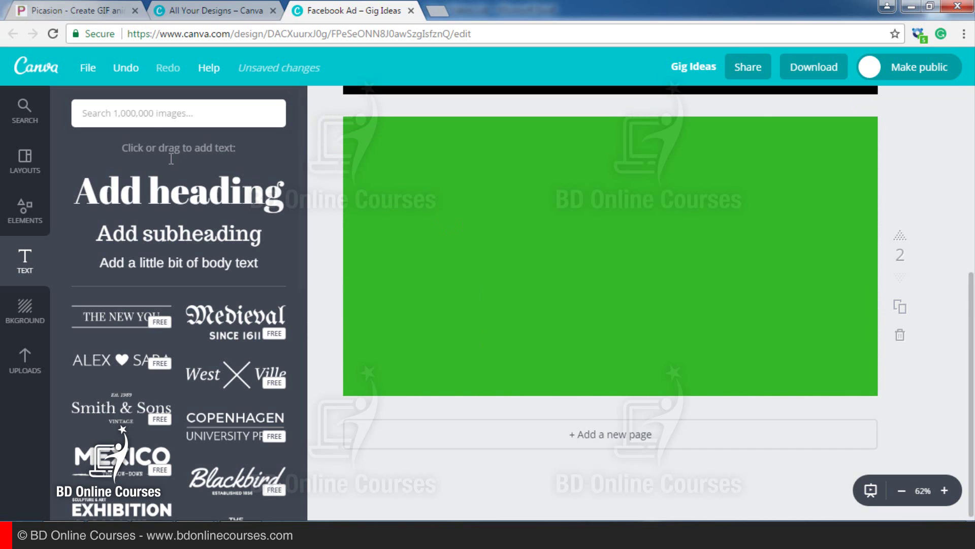
Add a heading to the second page that reads "EXCLUSIVE ON" in capitals
click(164, 194)
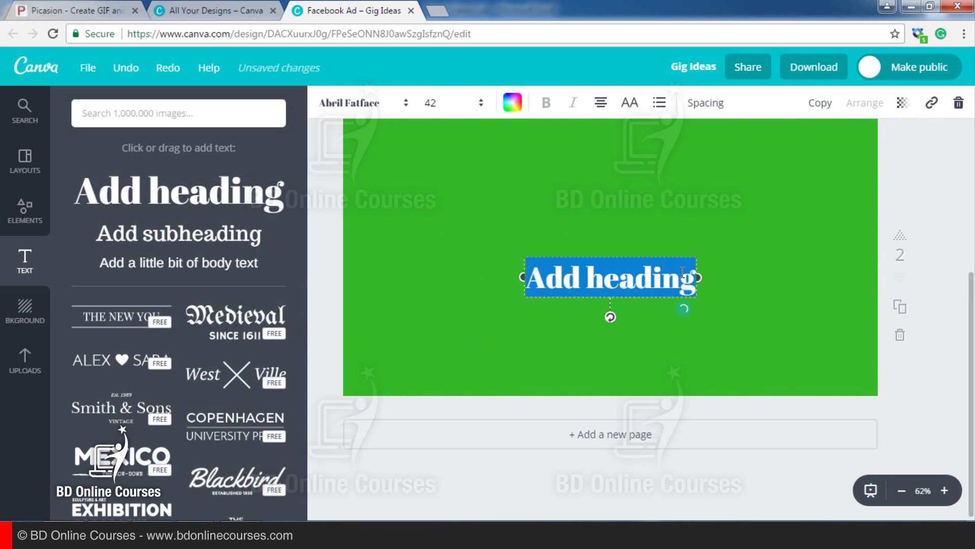
text(EXCLUD)
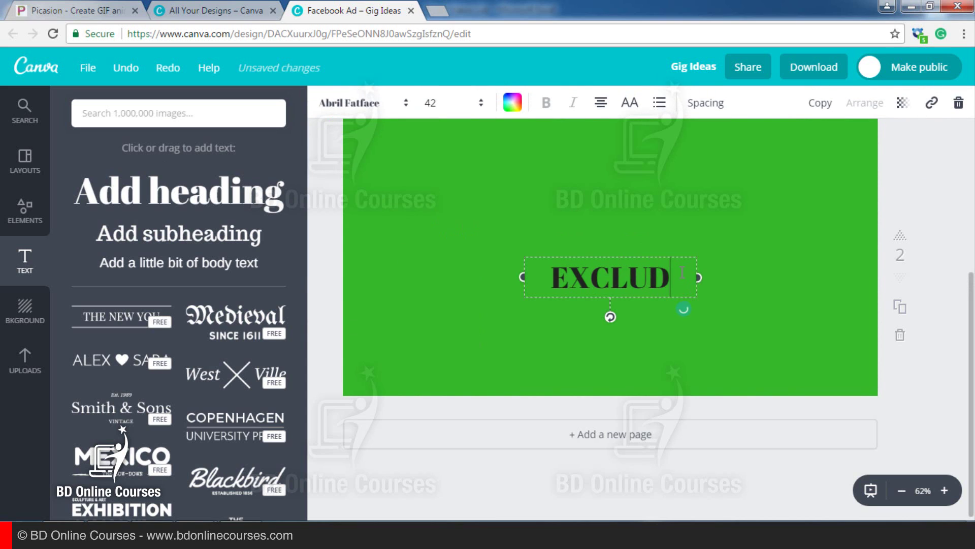
key(BackSpace)
text(SIVE)
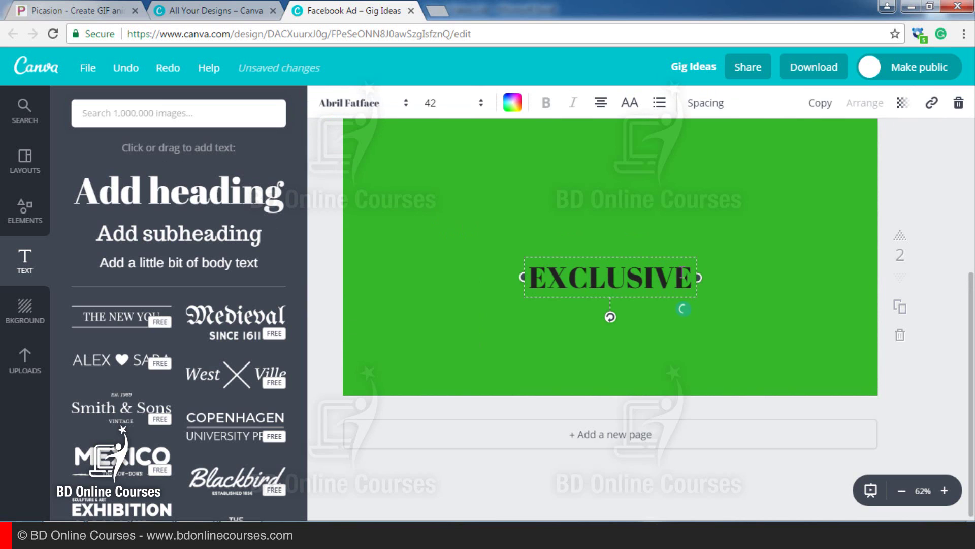
text( ON)
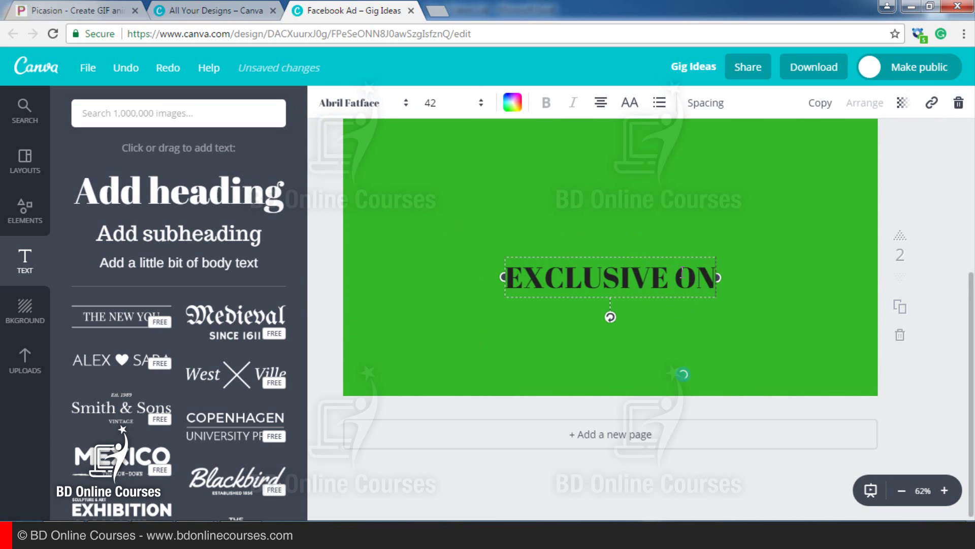
Colour the whole "EXCLUSIVE ON" heading black and move it to the upper part of the page, horizontally centred
key(ctrl+a)
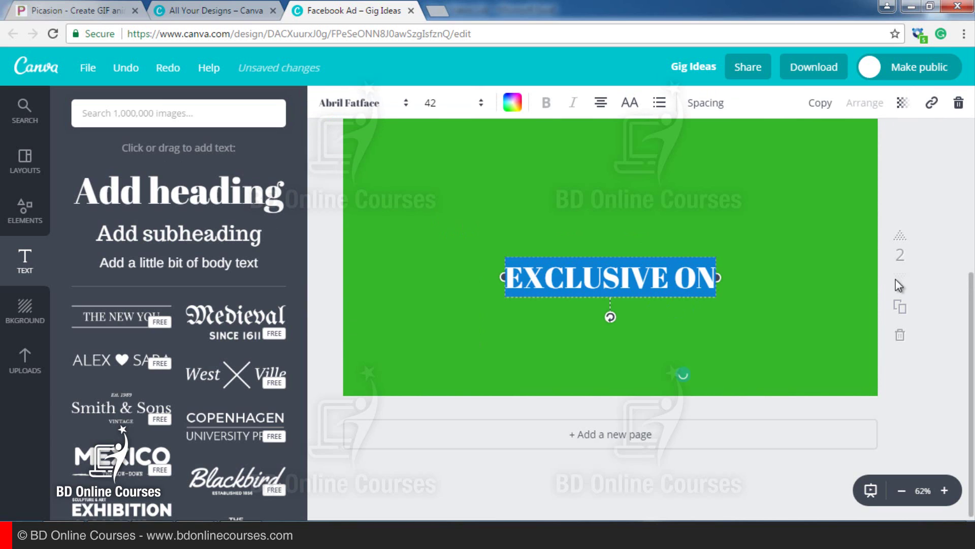
click(510, 103)
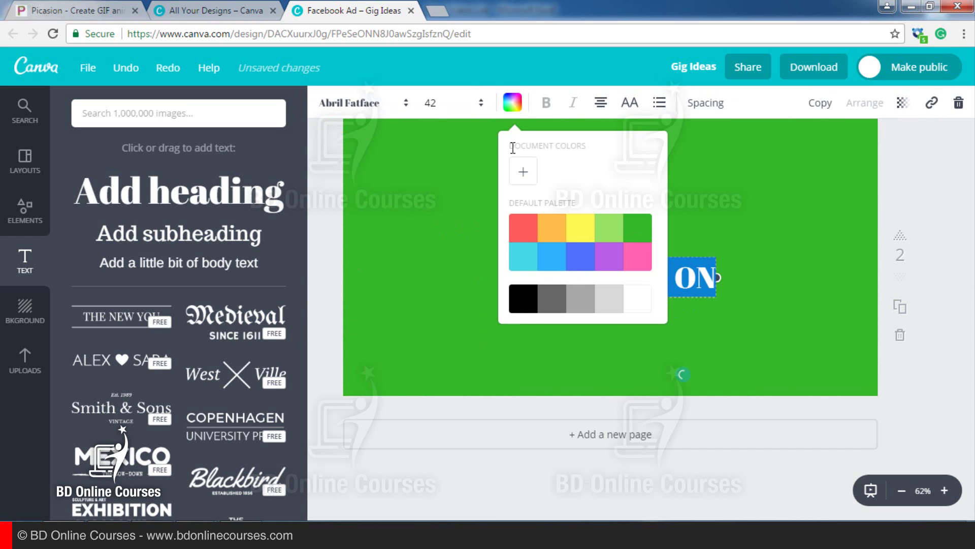
click(525, 300)
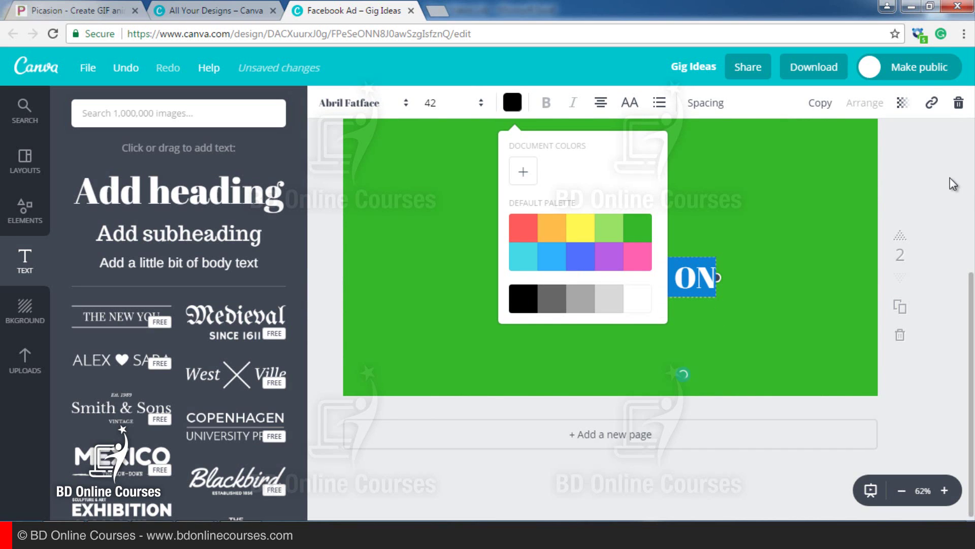
key(Escape)
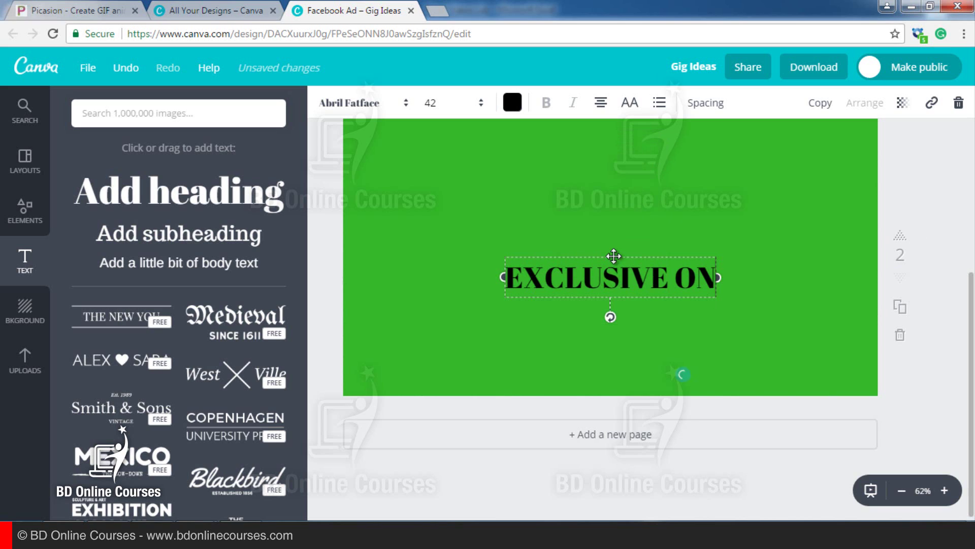
drag(613, 253, 620, 161)
drag(618, 161, 624, 161)
click(943, 264)
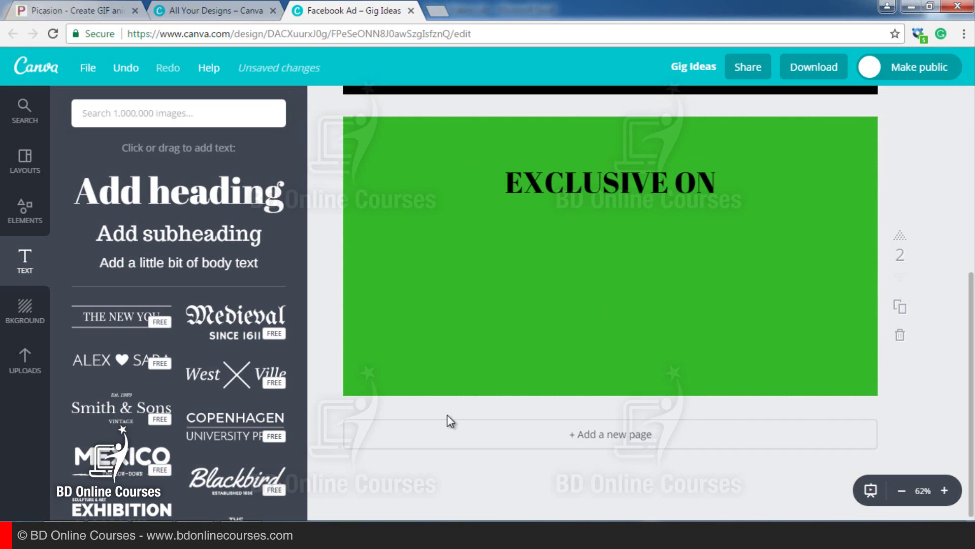
Upload the "Logo Color" image from the Images folder
click(25, 362)
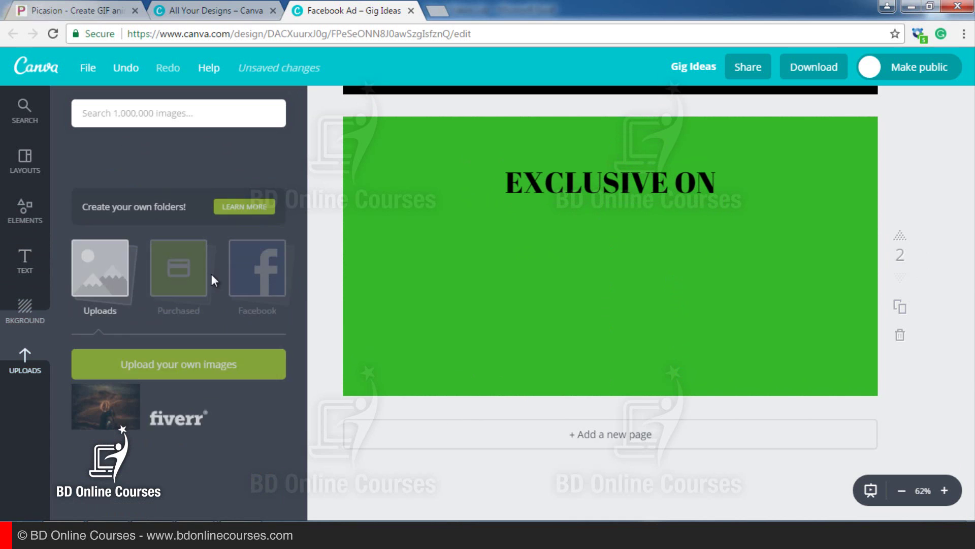
click(172, 327)
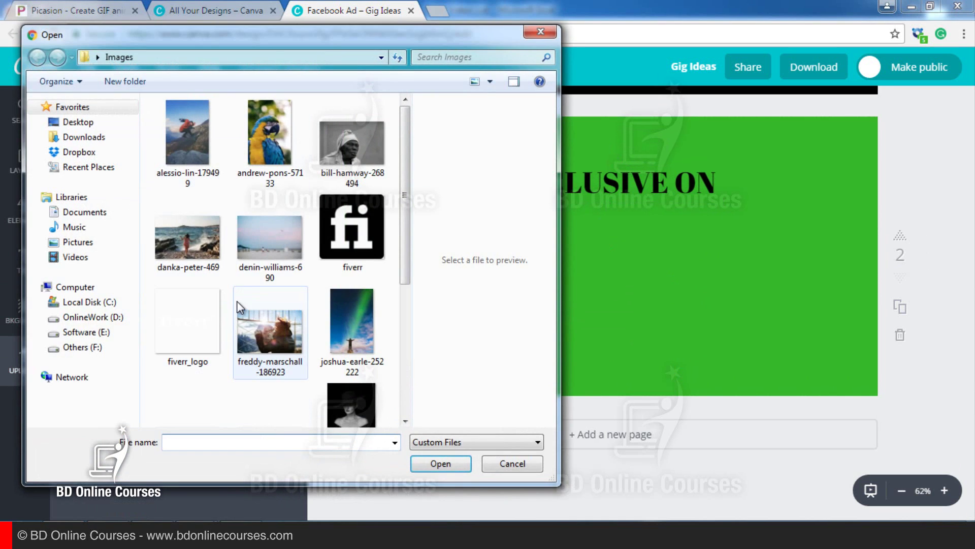
drag(404, 174, 403, 293)
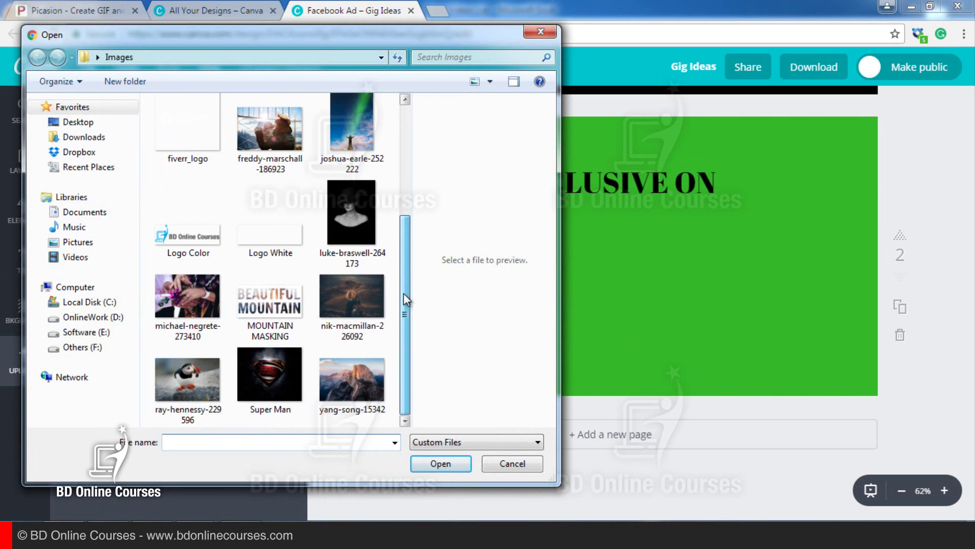
double_click(179, 240)
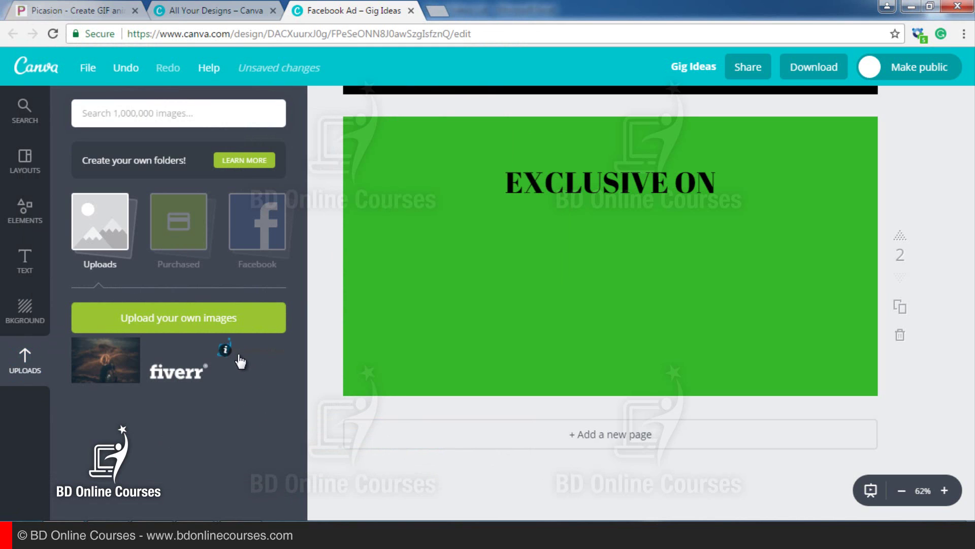
Place the uploaded BD Online Courses logo below the "EXCLUSIVE ON" heading and enlarge it to nearly the full page width
drag(243, 365, 529, 310)
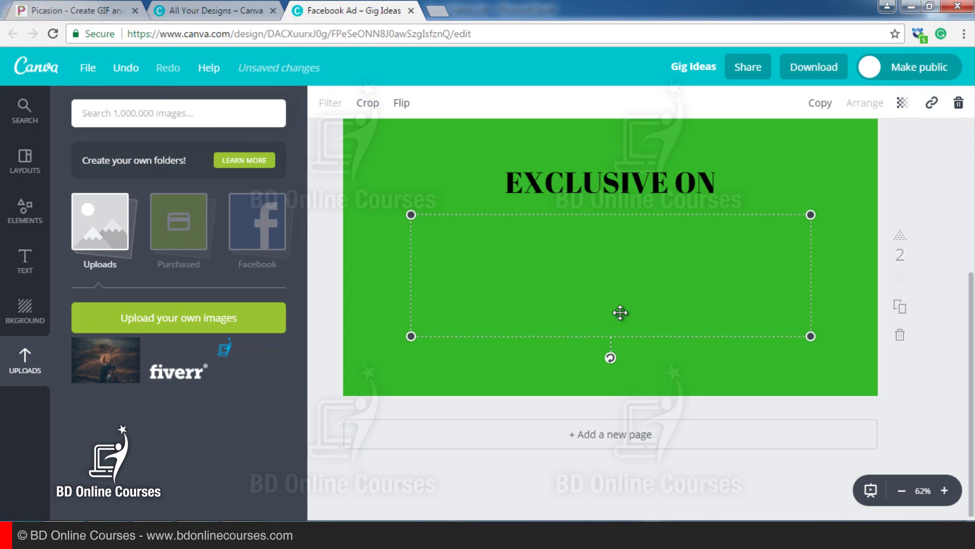
drag(411, 336, 375, 365)
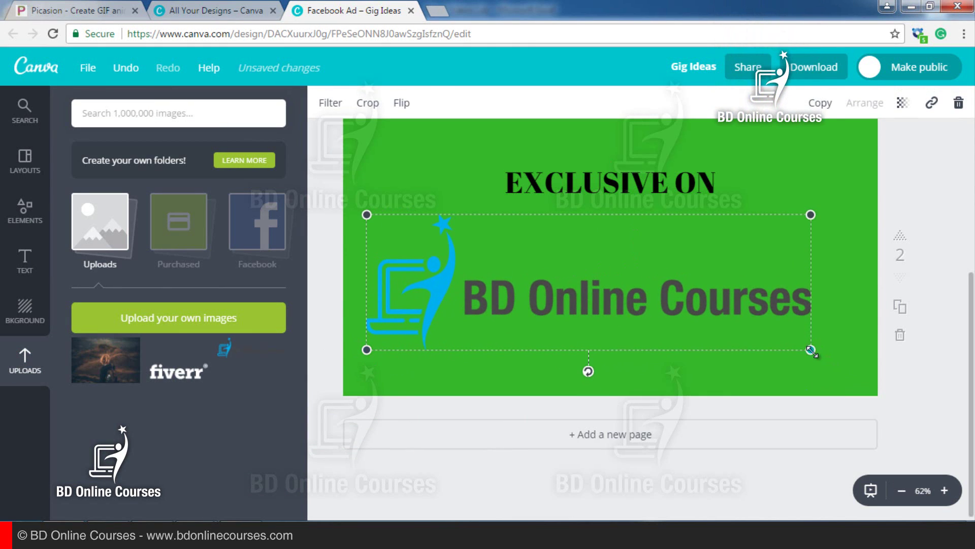
drag(810, 350, 861, 364)
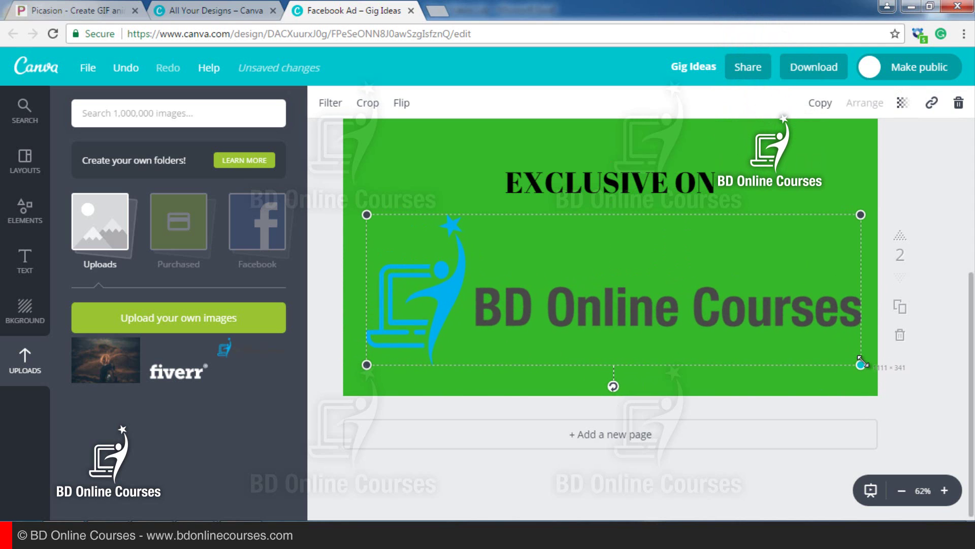
Move the BD Online Courses logo up to around the middle of the page, keeping it horizontally centred
drag(661, 306, 656, 263)
click(908, 178)
click(679, 178)
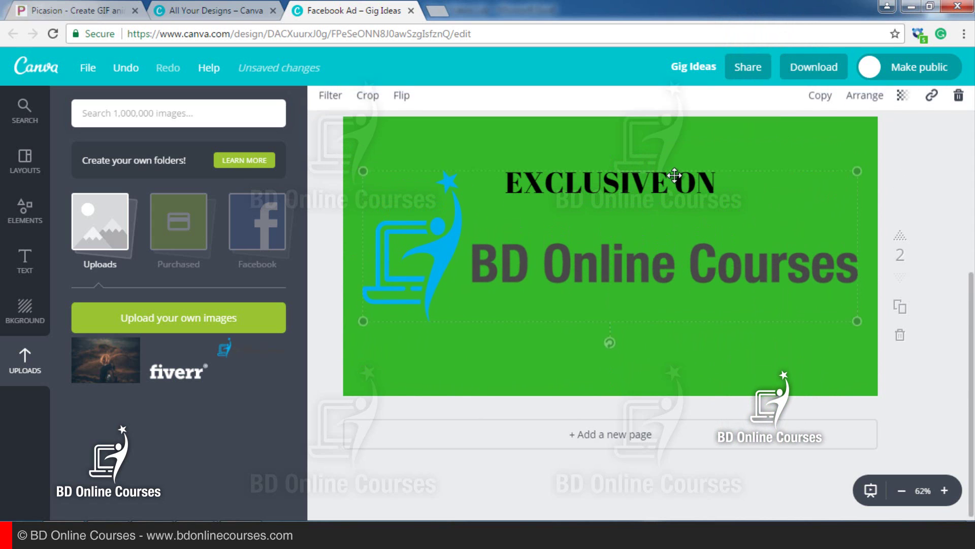
drag(664, 193, 666, 215)
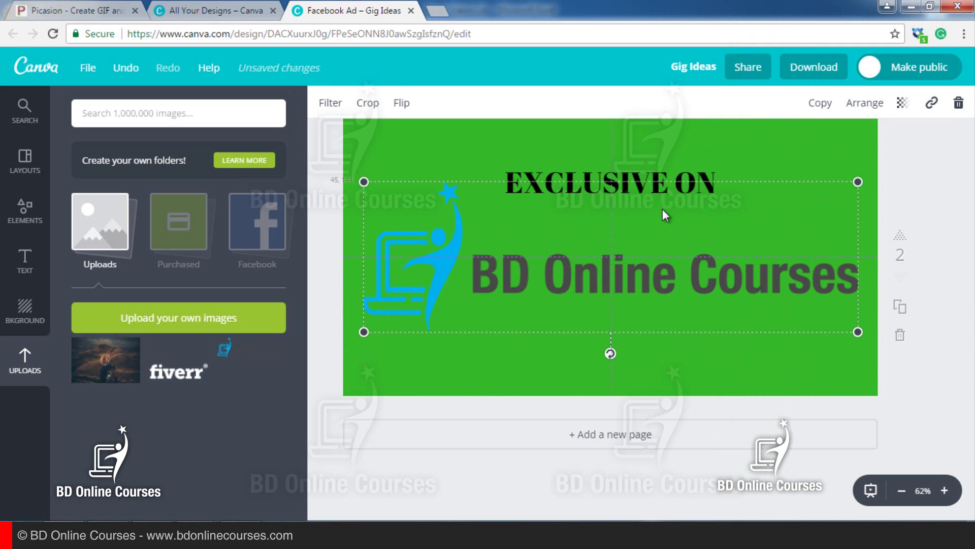
Move the "EXCLUSIVE ON" heading down so it sits directly above the "BD Online Courses" lettering, horizontally centred
key(Escape)
click(663, 173)
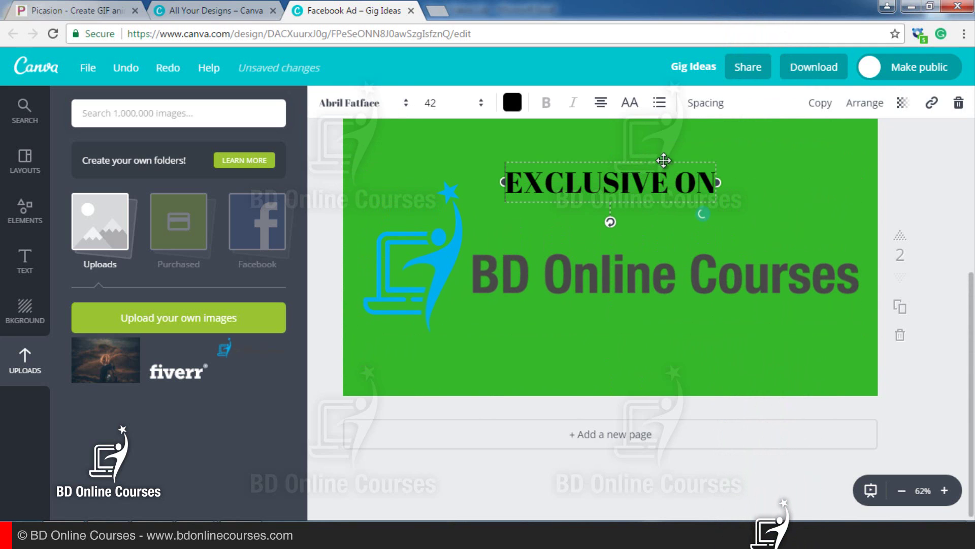
drag(664, 158, 666, 193)
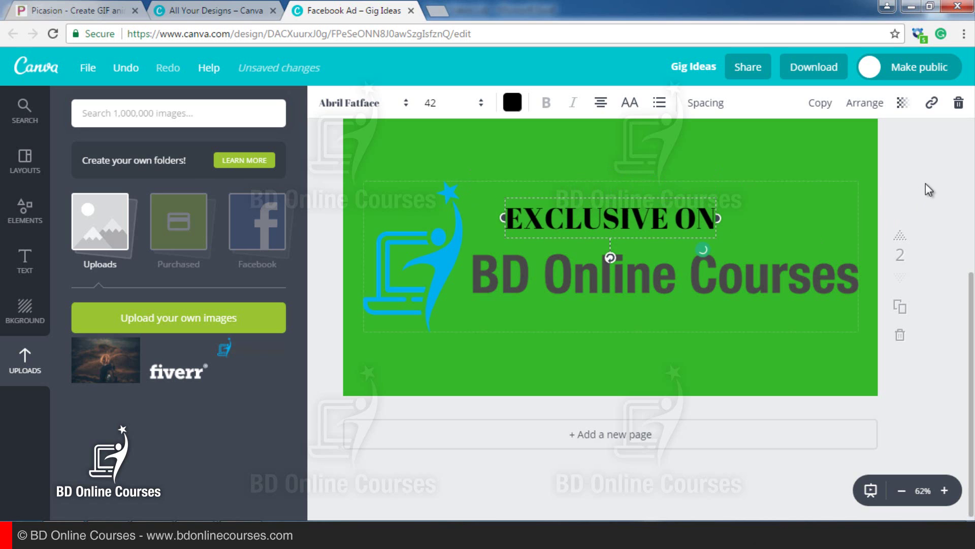
Try darker blue and mid-grey backgrounds on the second page, and settle on the light blue of the default palette
click(845, 159)
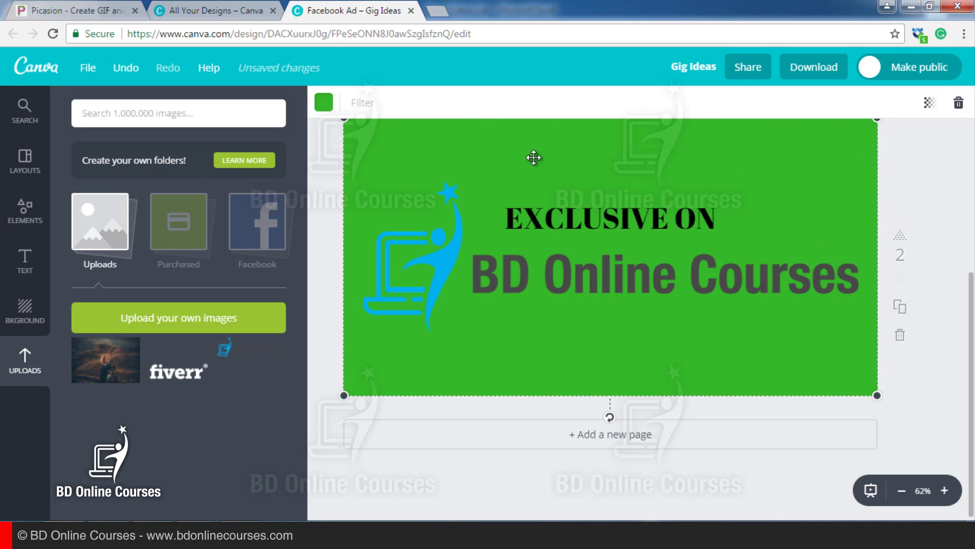
click(324, 103)
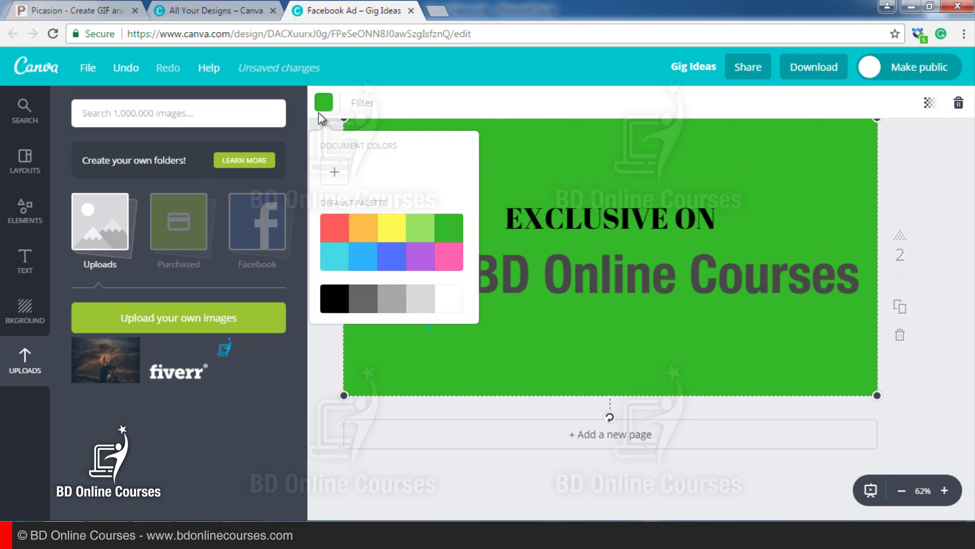
click(387, 265)
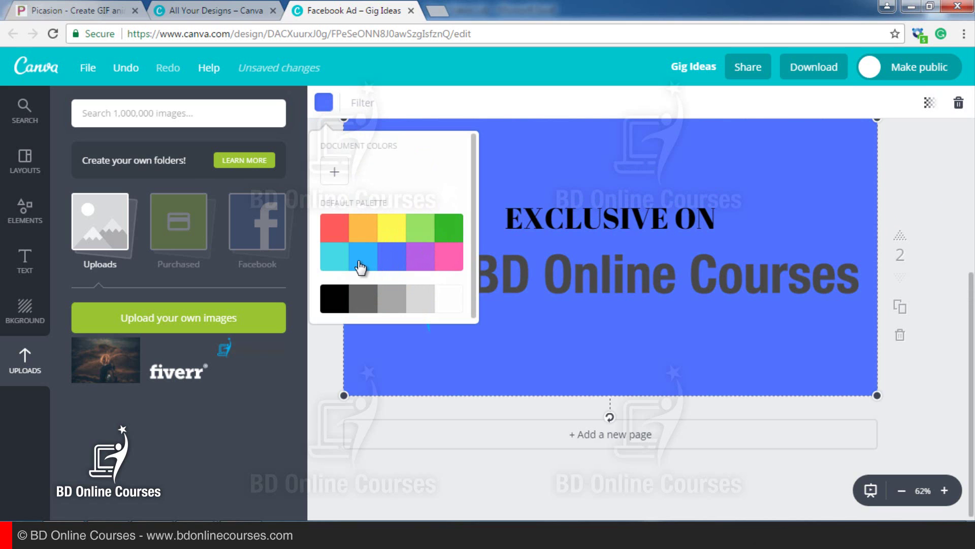
click(361, 268)
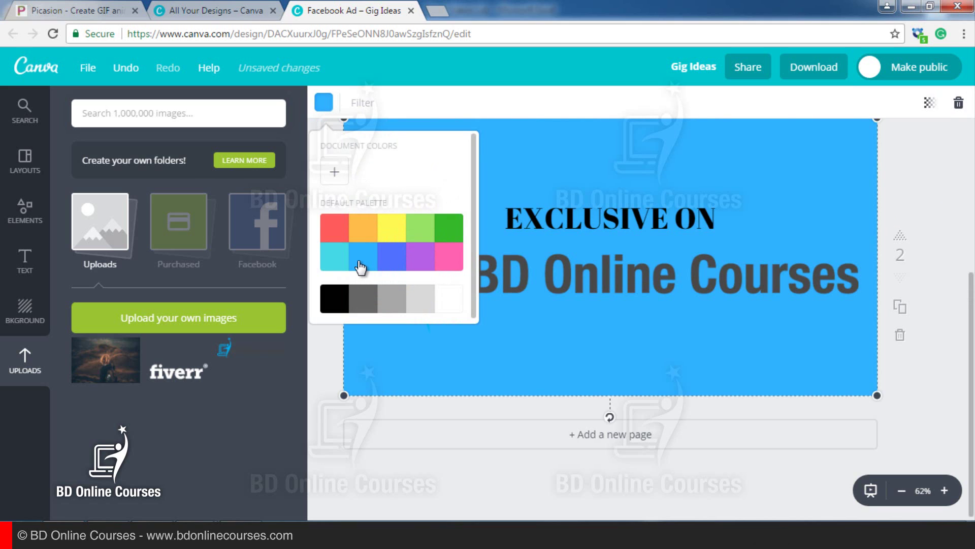
click(394, 306)
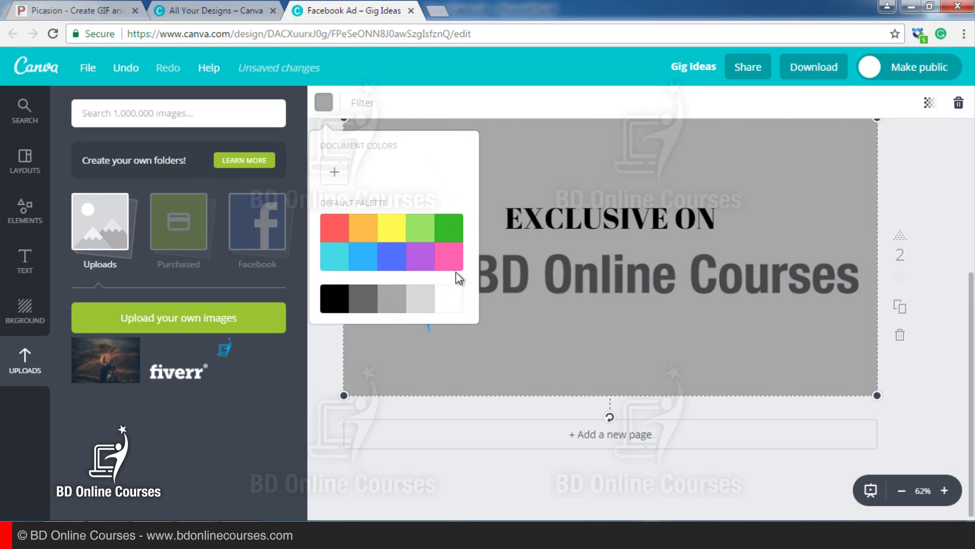
click(369, 258)
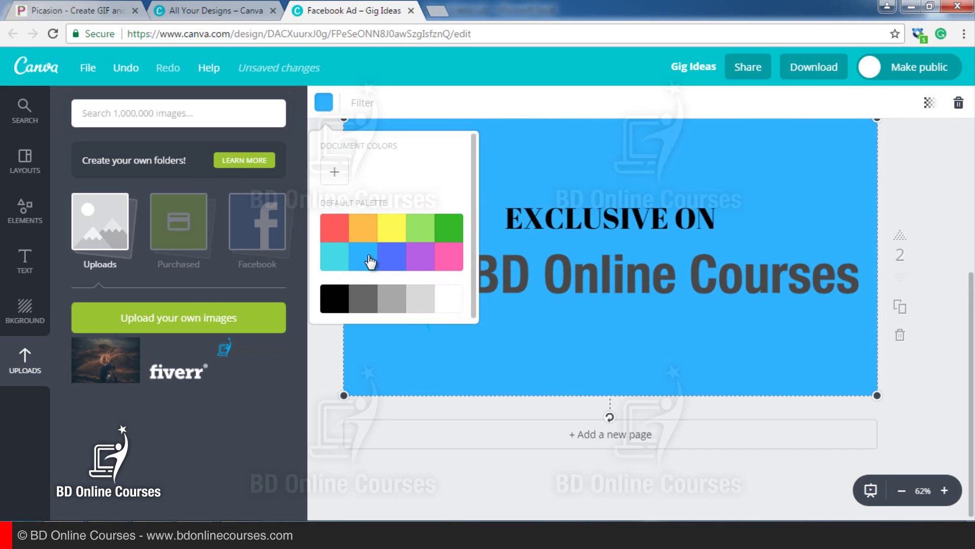
Try a light green background on the second page and settle on the yellow of the default palette
click(943, 179)
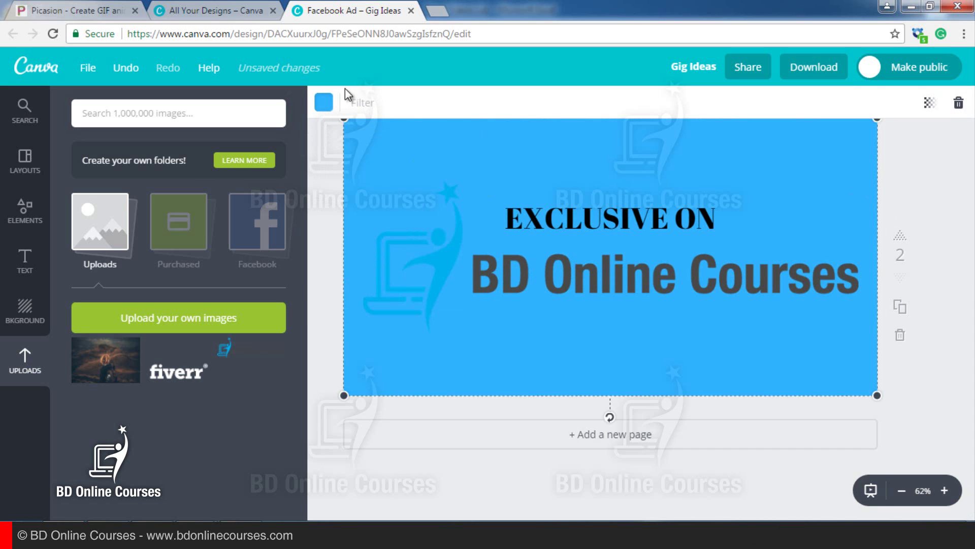
click(324, 104)
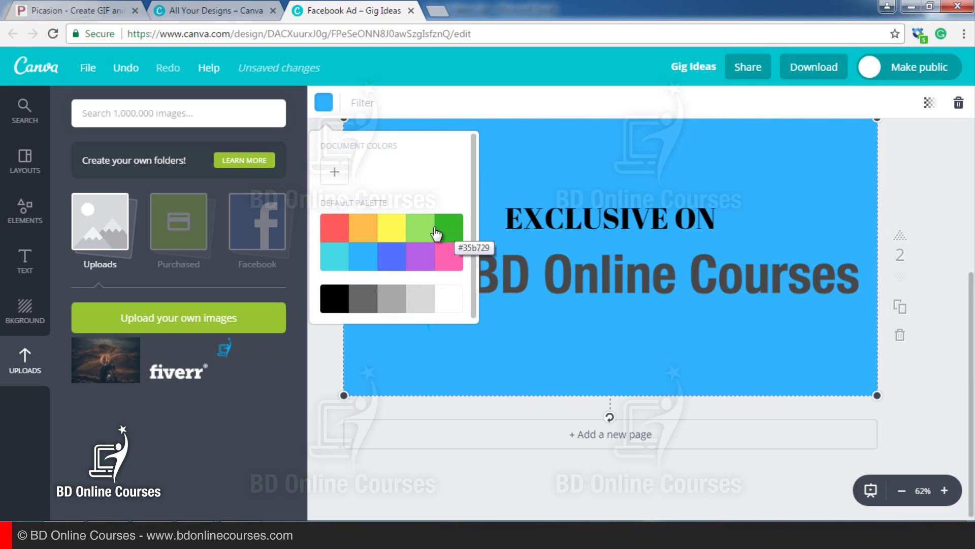
click(426, 231)
click(928, 193)
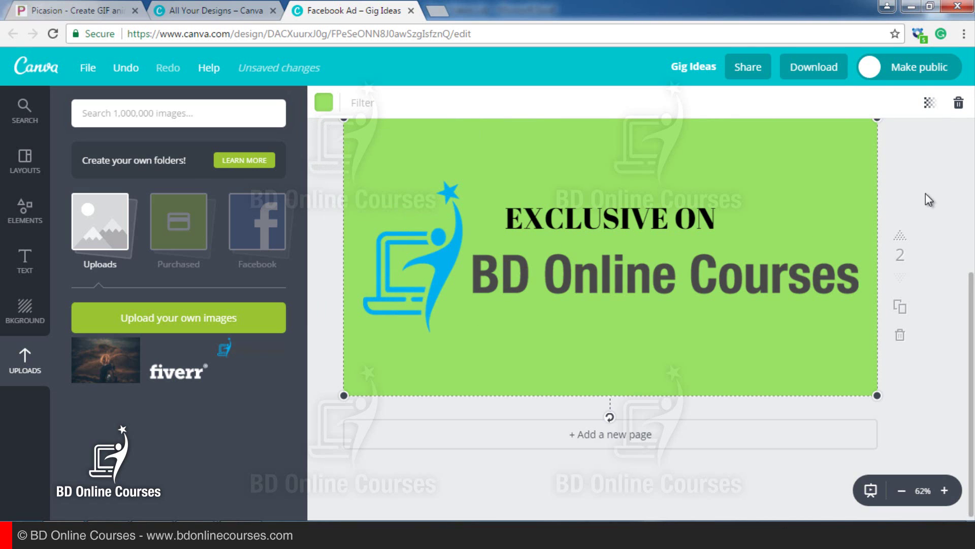
click(323, 102)
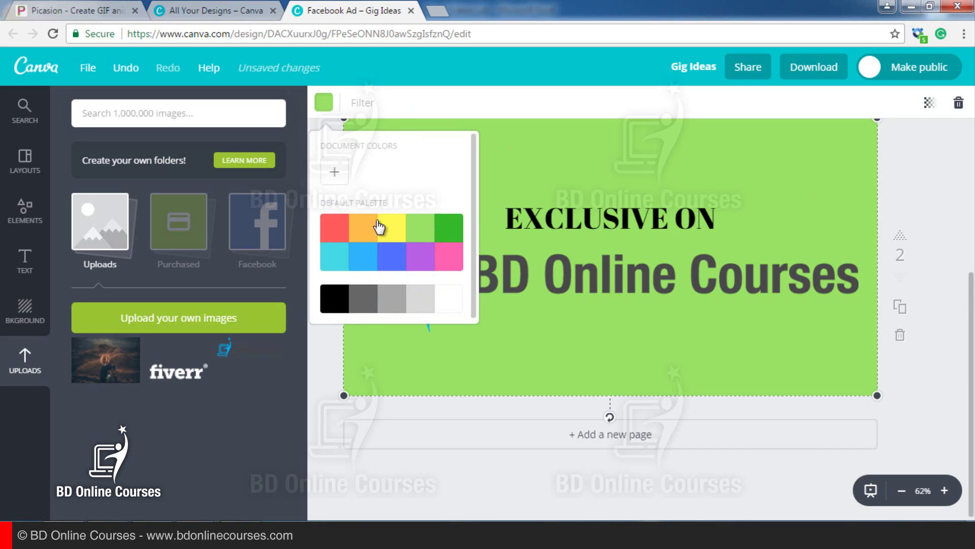
click(385, 228)
click(931, 189)
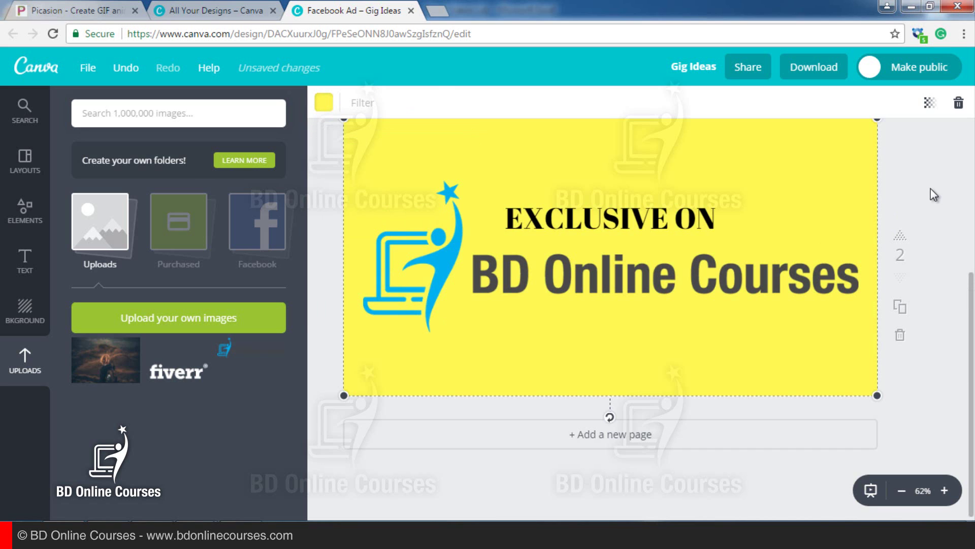
click(940, 207)
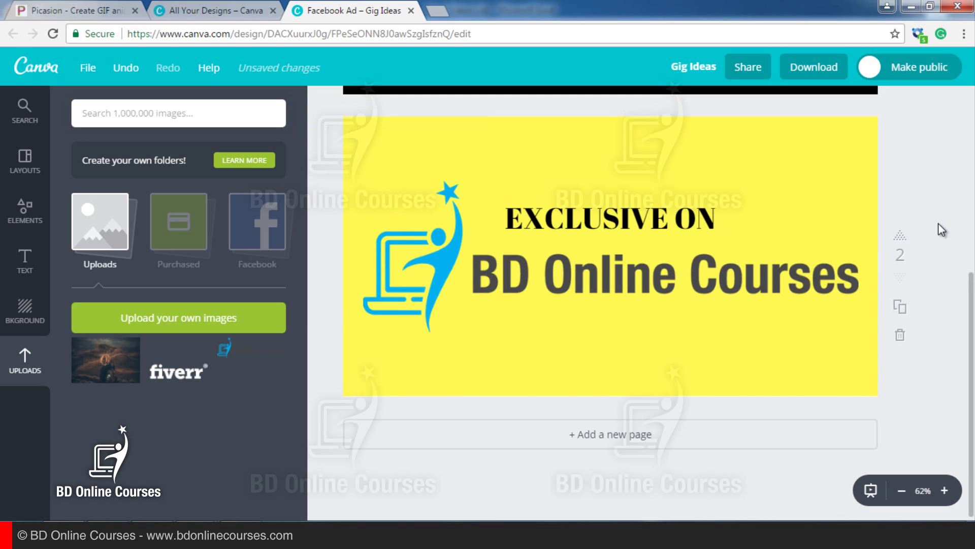
Add a third page and give it the dark green background #35b729 from the default palette
click(586, 433)
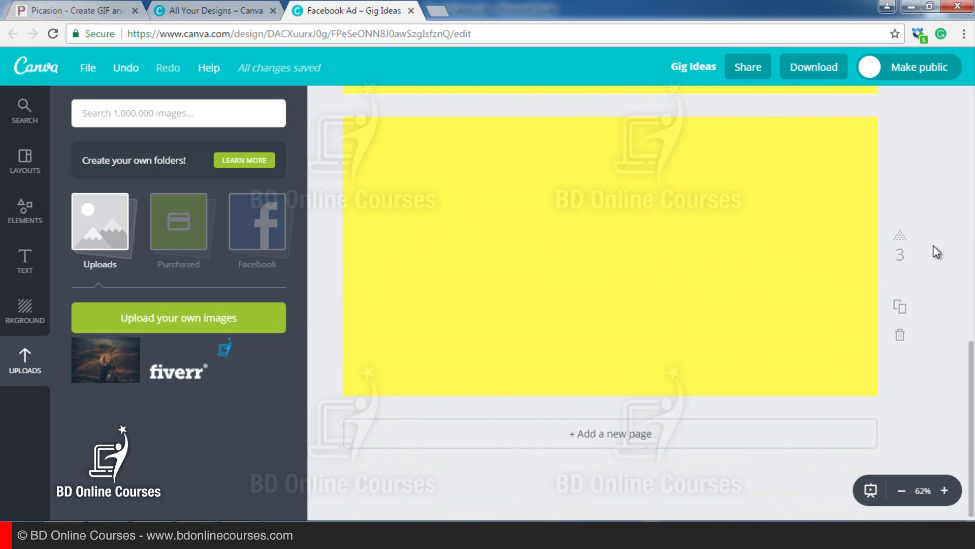
click(713, 203)
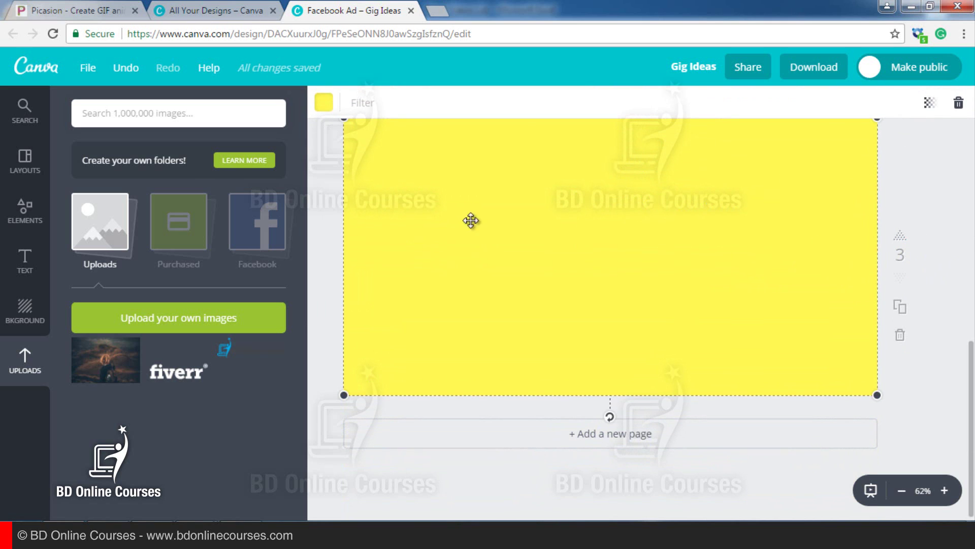
click(326, 105)
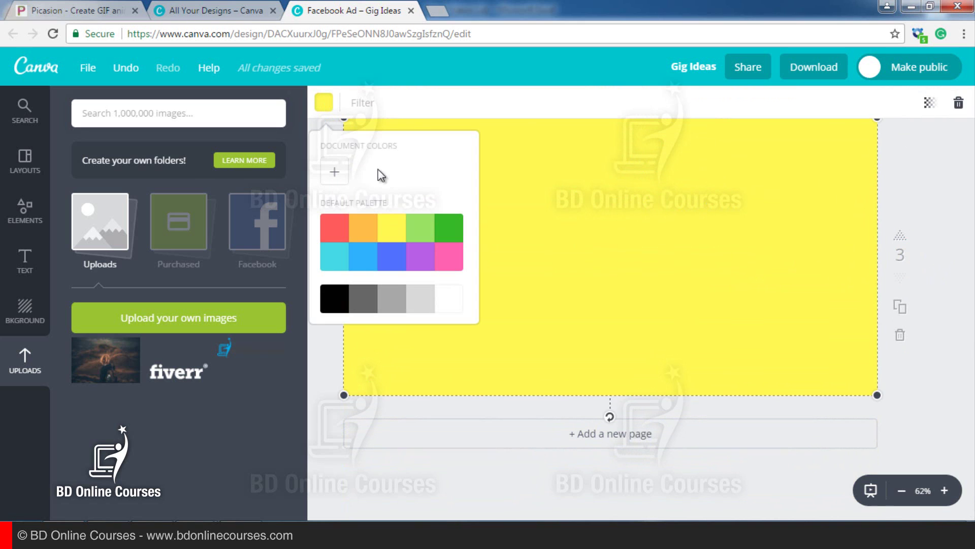
click(449, 230)
click(948, 213)
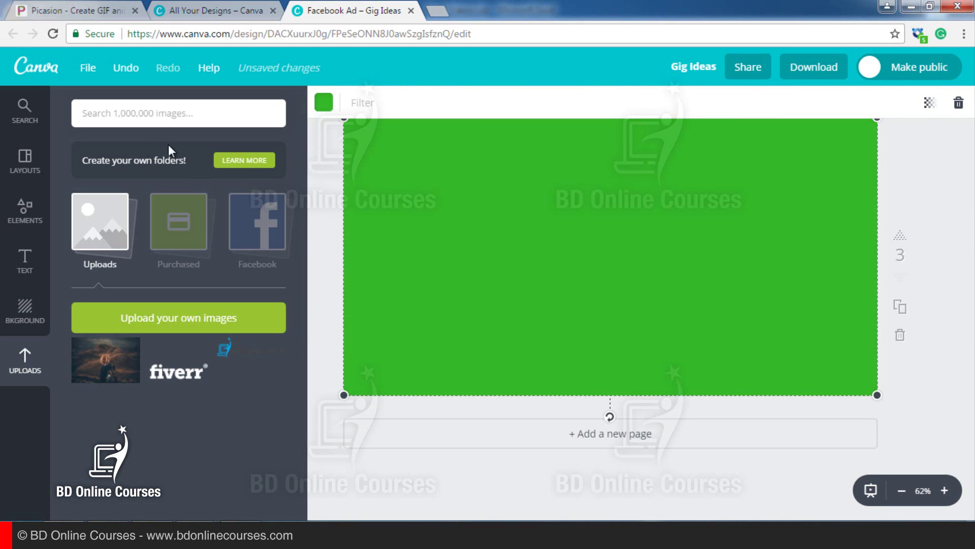
Add a heading reading "BEST ONLINE TRAINNING" to the third page
click(26, 259)
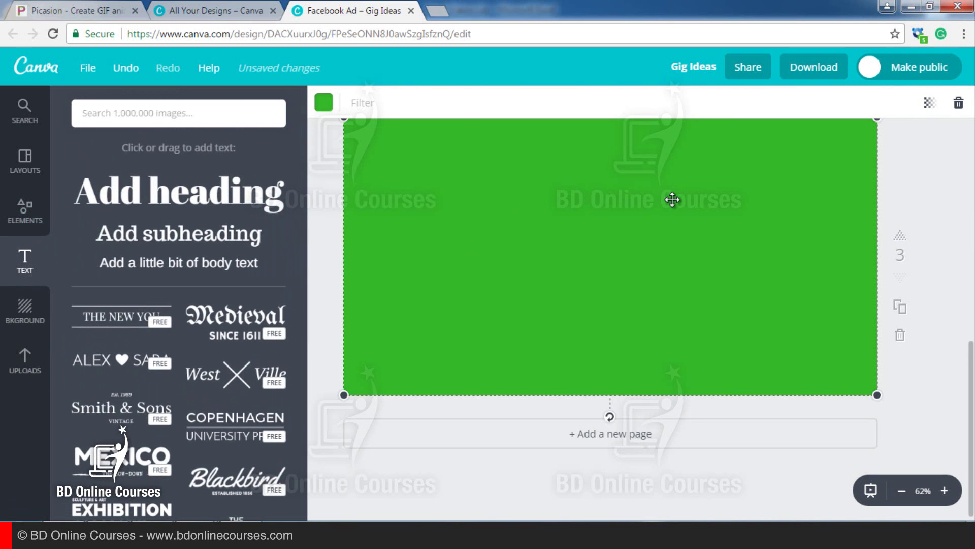
click(112, 191)
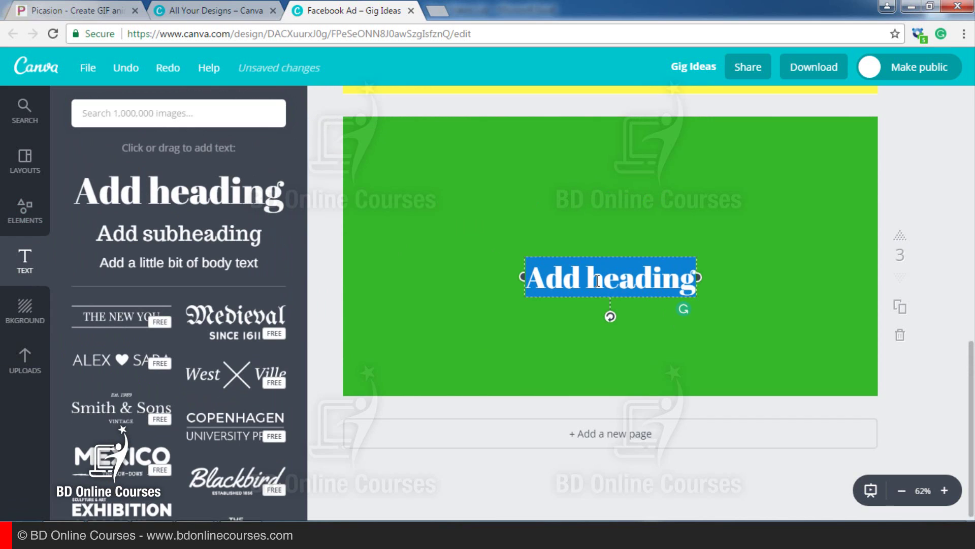
text(BEST )
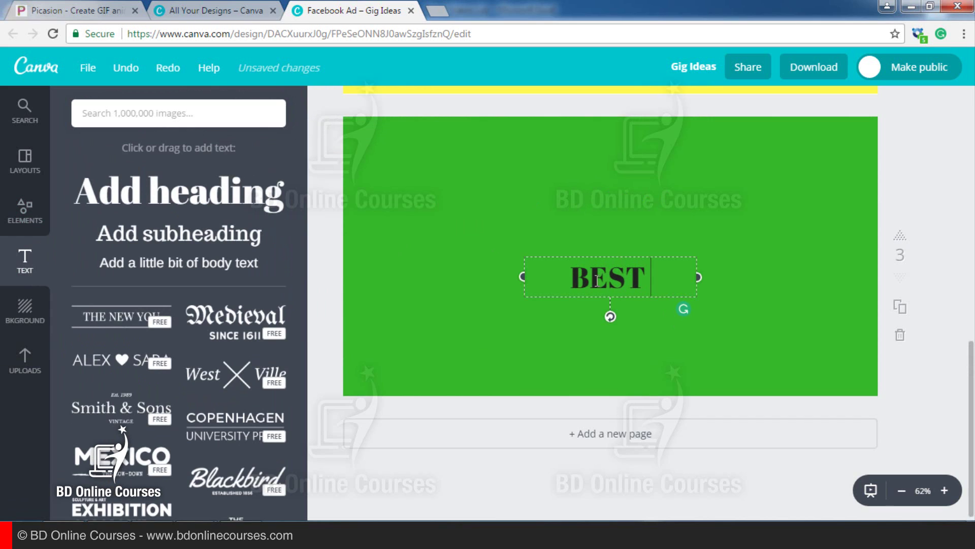
text(ONLINE)
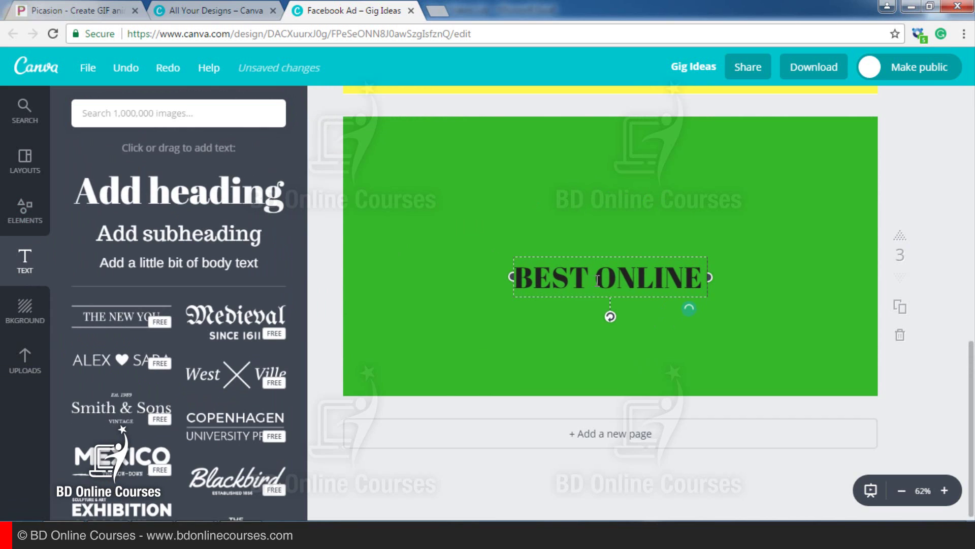
text( TRAINNING)
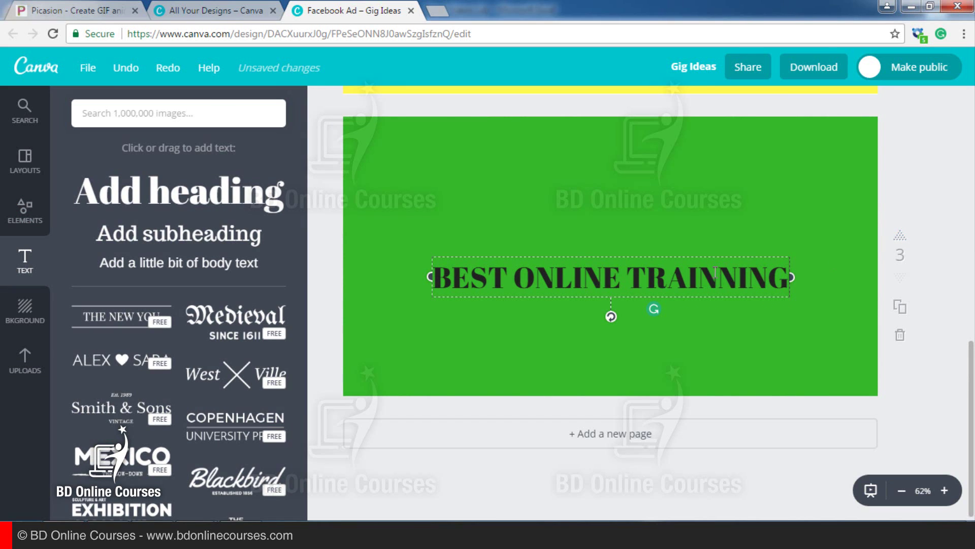
Colour the whole "BEST ONLINE TRAINNING" heading white, trying light grey first
key(ctrl+a)
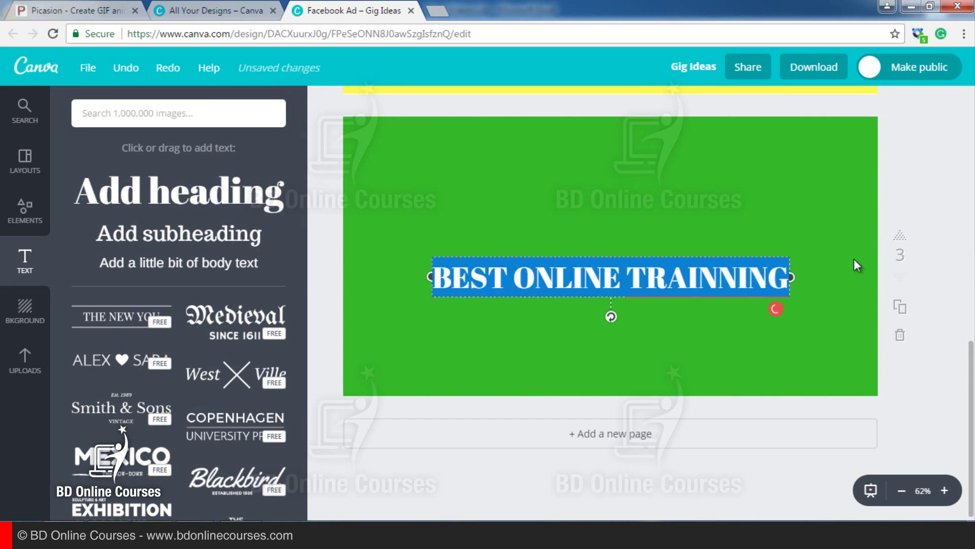
click(935, 243)
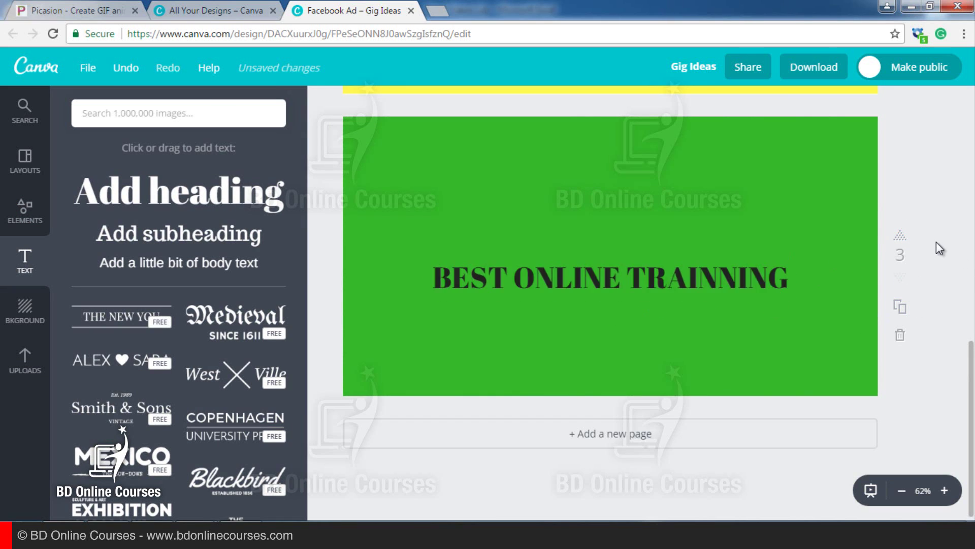
click(619, 280)
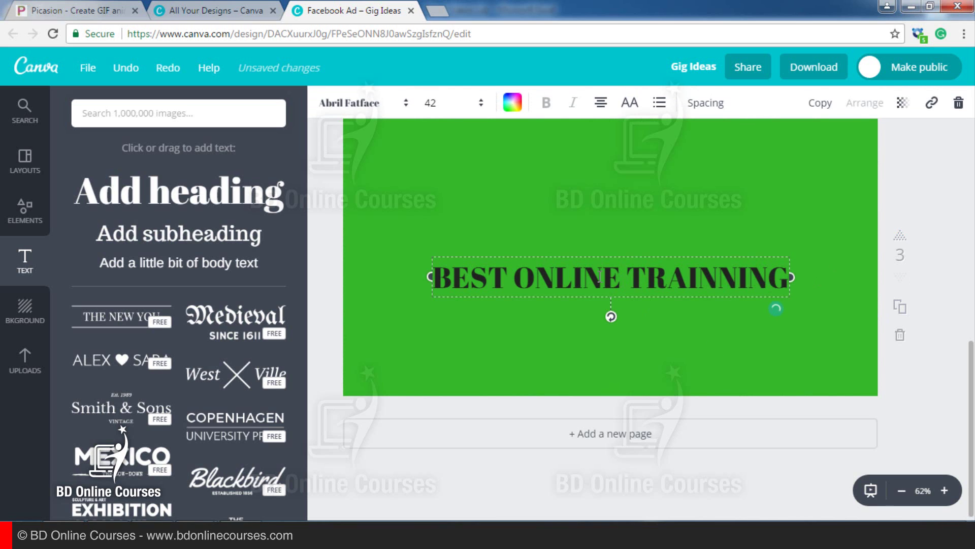
double_click(502, 256)
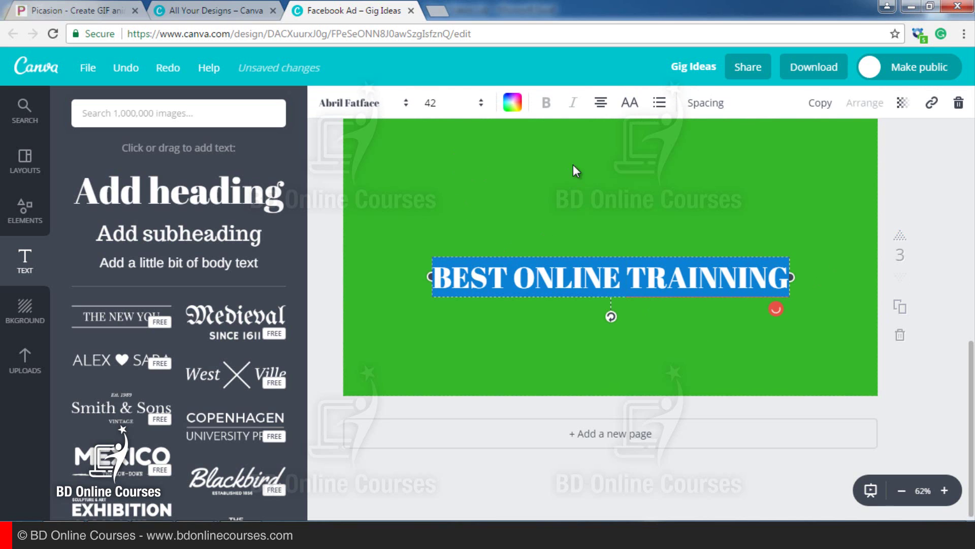
click(514, 103)
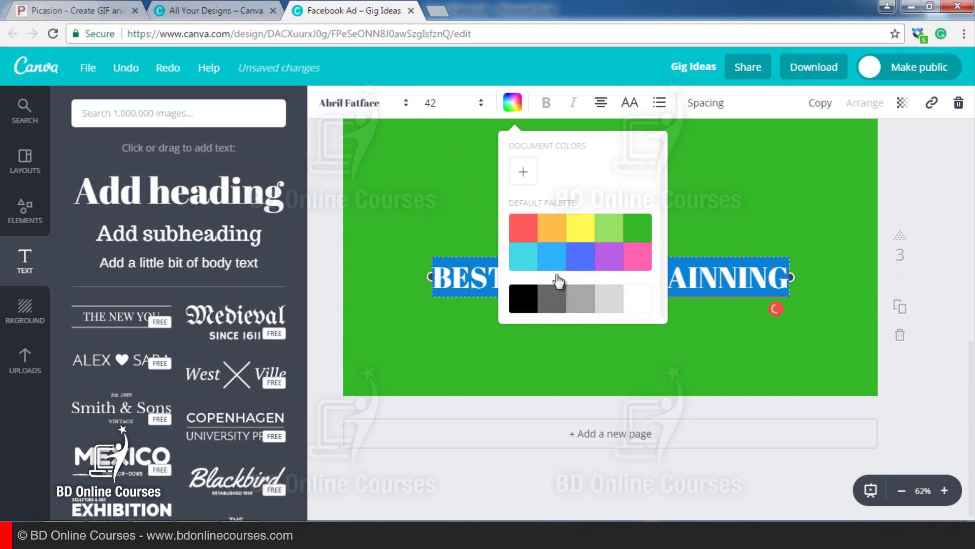
click(616, 308)
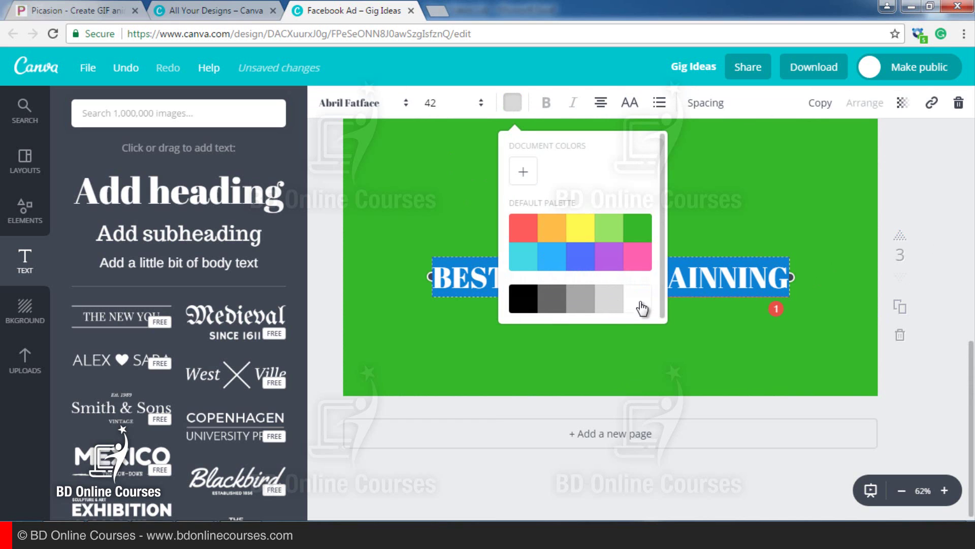
click(639, 305)
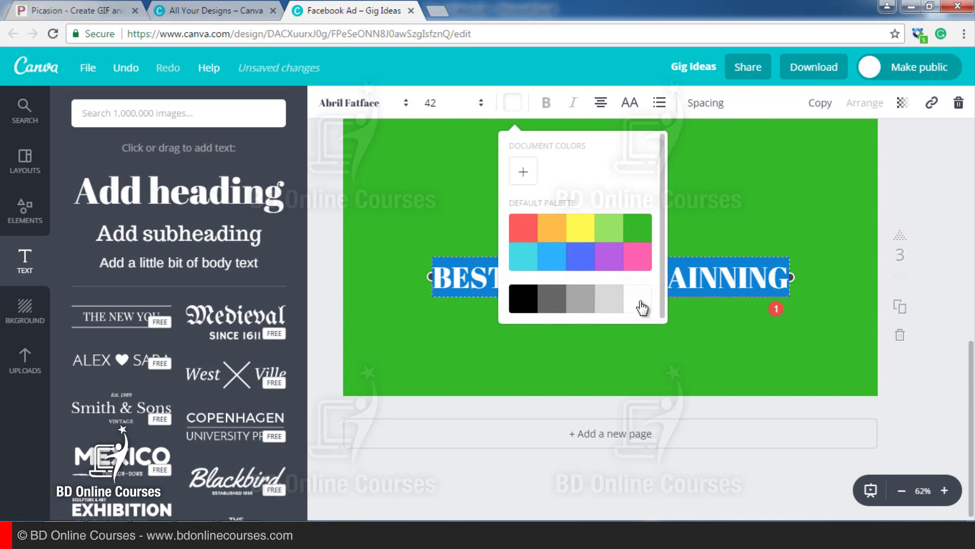
click(937, 307)
Move the "BEST ONLINE TRAINNING" heading up into the upper half of the green page, keeping it horizontally centred
click(687, 275)
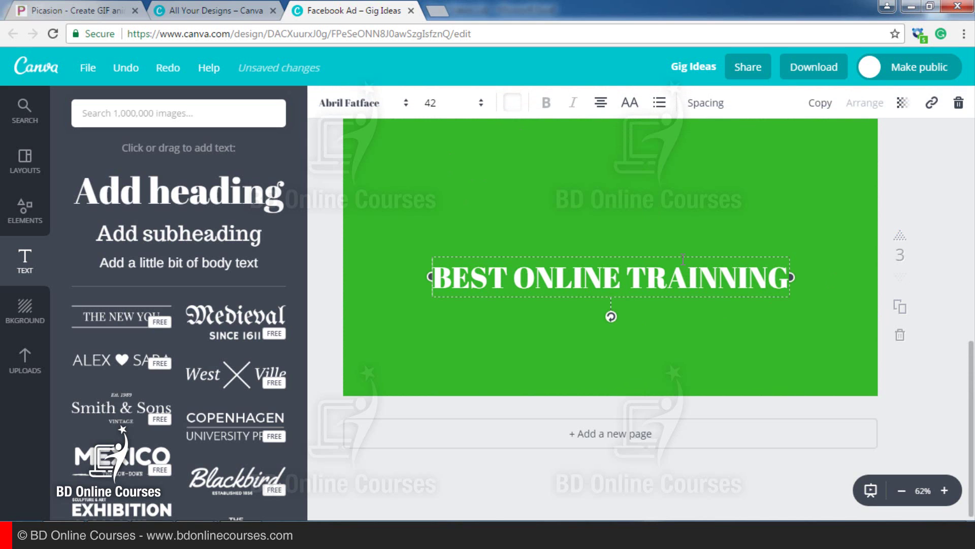
drag(687, 253, 688, 193)
click(933, 222)
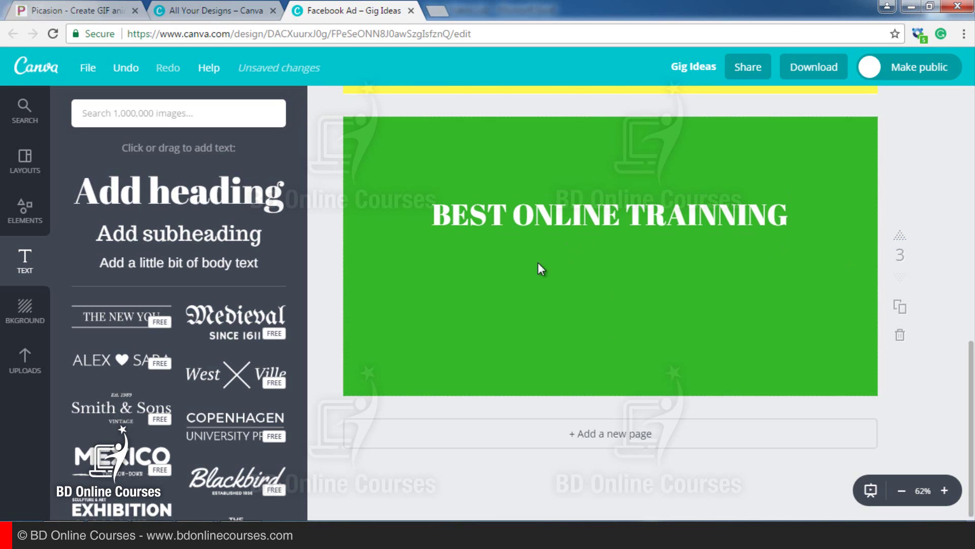
Add a subheading reading "IN BANGALADESH" below the heading on the green page
drag(184, 238, 595, 267)
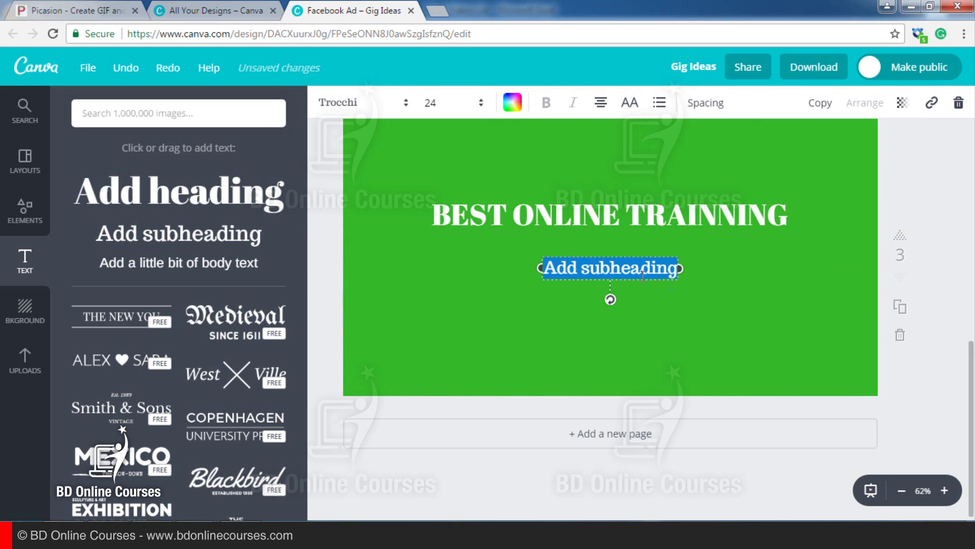
text(IN)
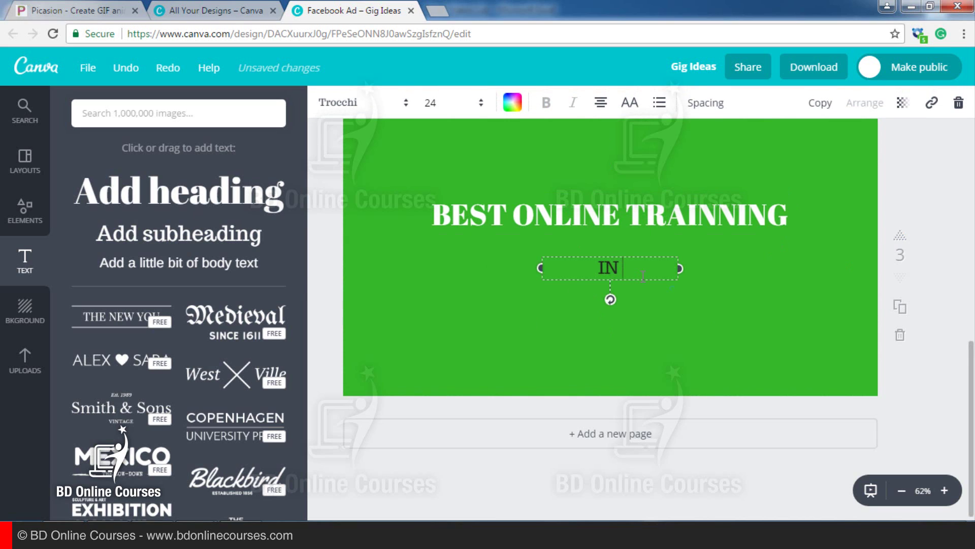
text( BANGAL)
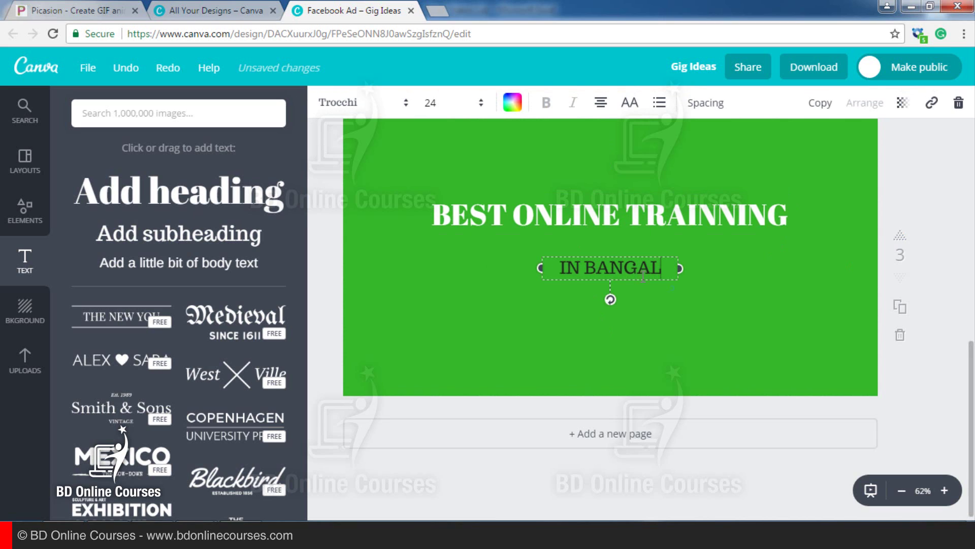
text(ADESH)
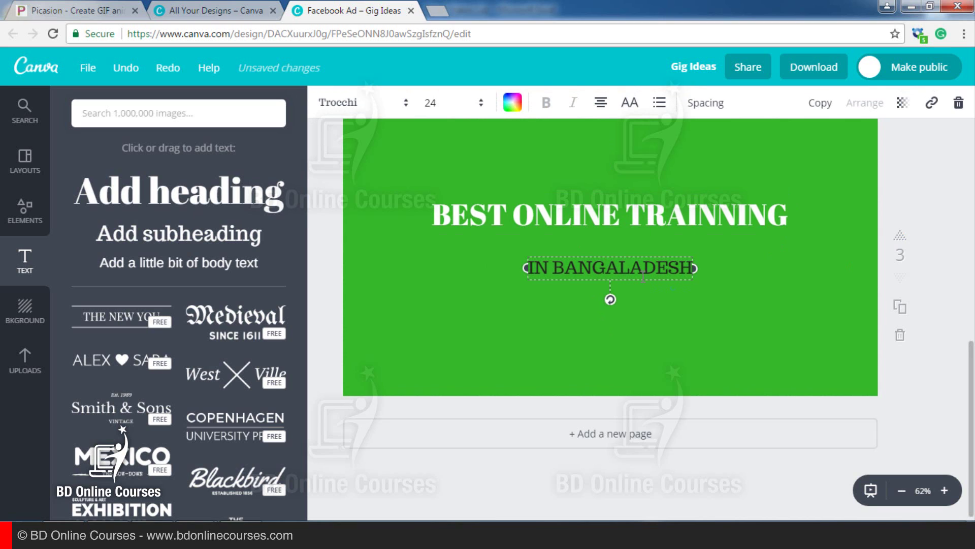
Widen the "IN BANGALADESH" text box on both sides to about the heading's width and centre it horizontally on the page
drag(526, 268, 433, 268)
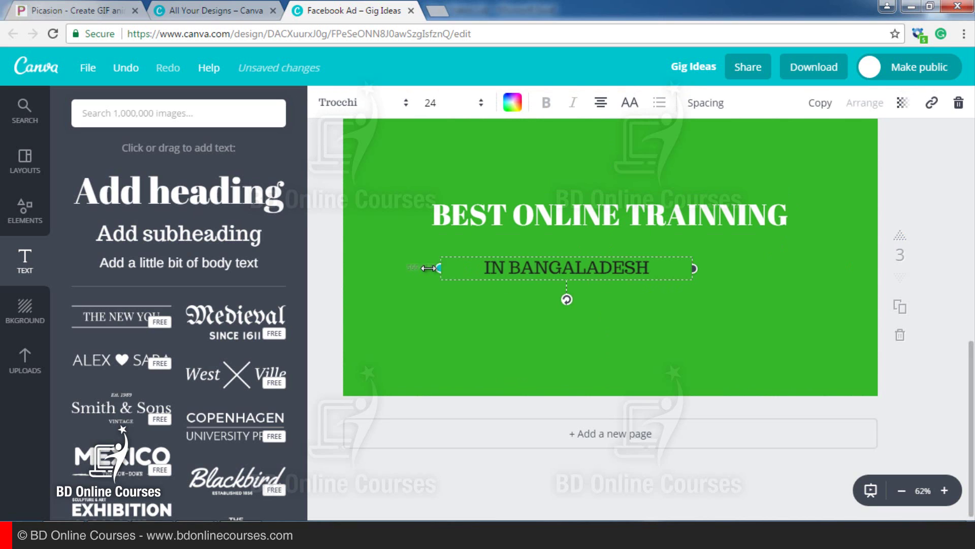
drag(696, 268, 799, 271)
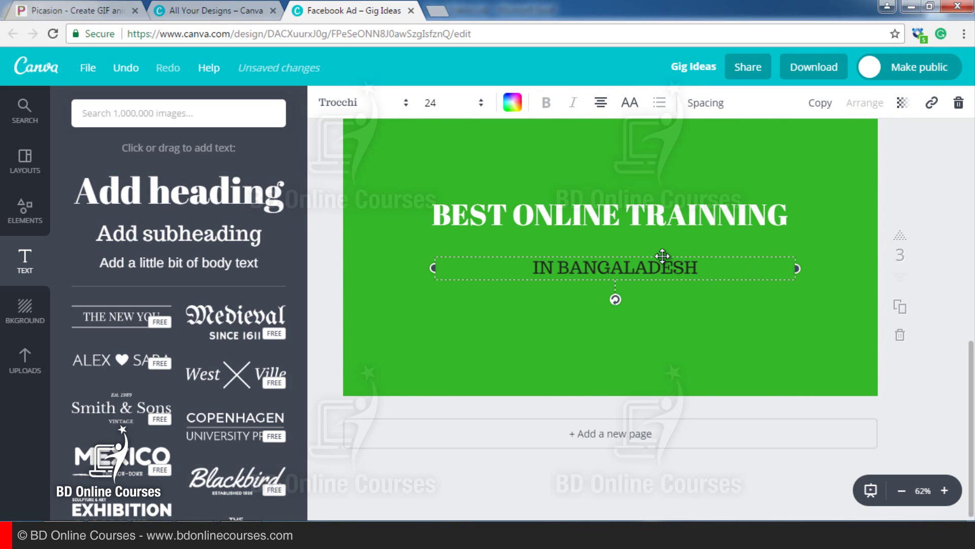
drag(663, 256, 655, 264)
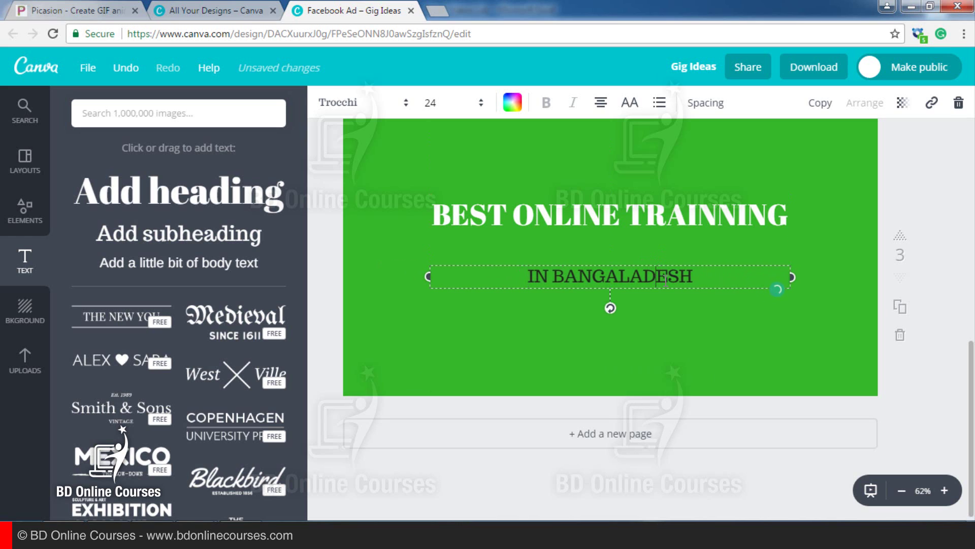
Colour the whole "IN BANGALADESH" subheading white
key(ctrl+a)
click(512, 103)
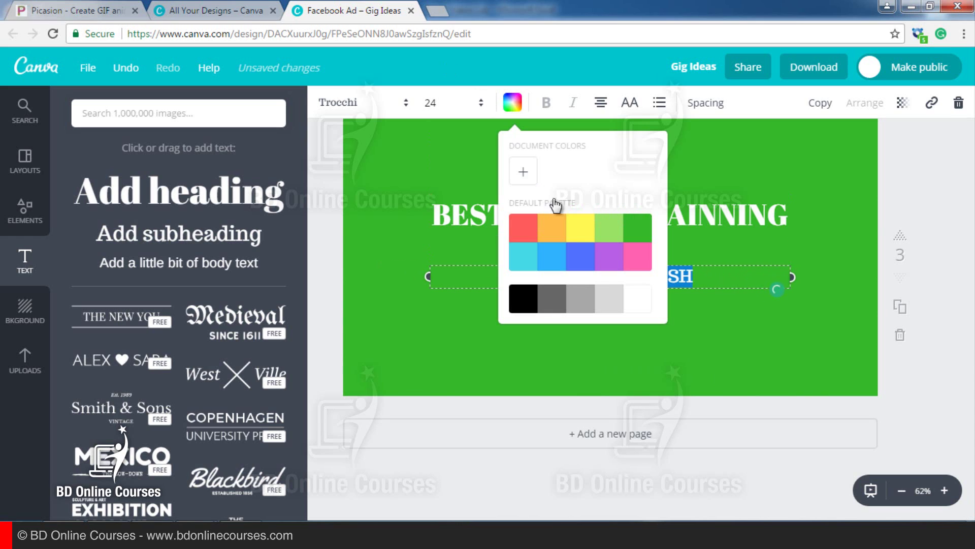
click(644, 300)
click(713, 290)
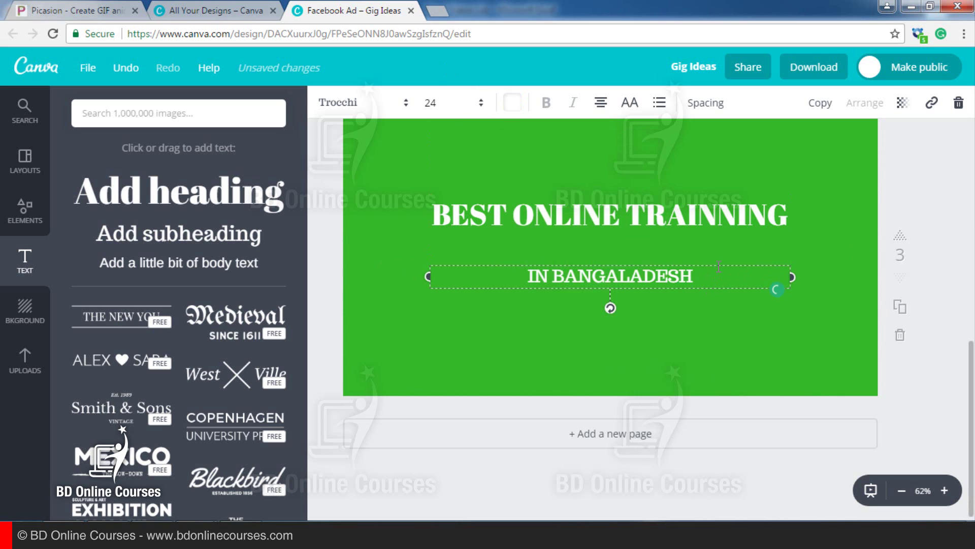
Move the "BEST ONLINE TRAINNING" heading down so it sits directly above the subheading, horizontally centred
click(719, 217)
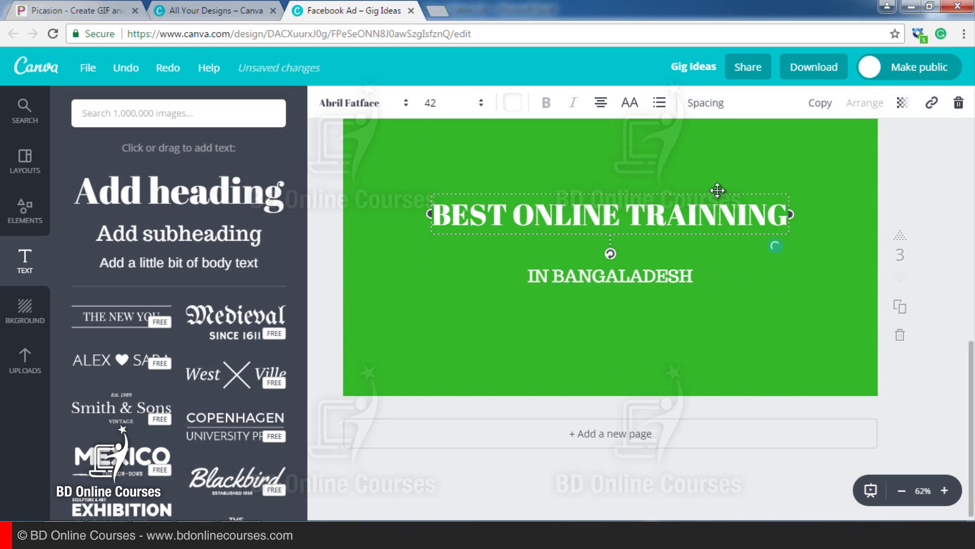
drag(718, 198, 719, 224)
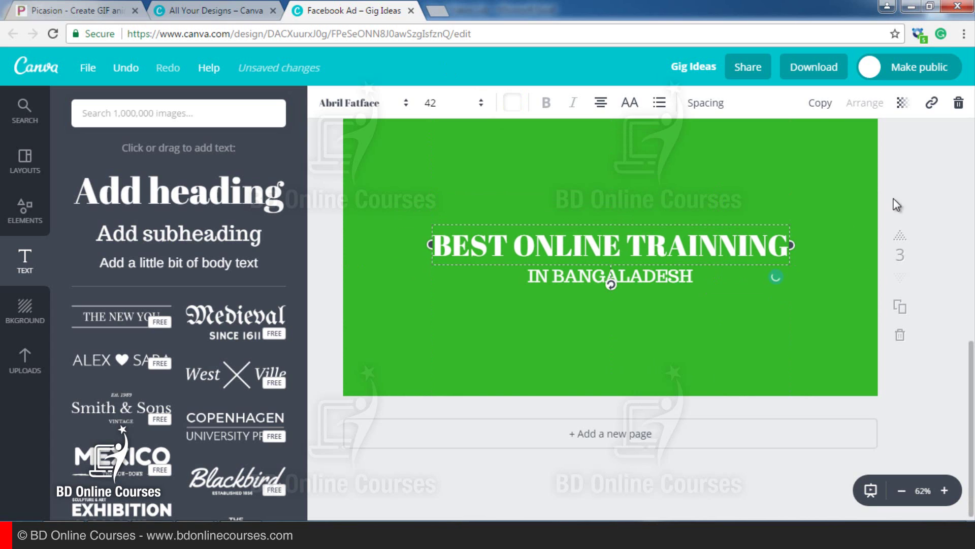
Add body text reading "THANKYOU" near the green page's lower edge, horizontally centred below the subheading
click(920, 195)
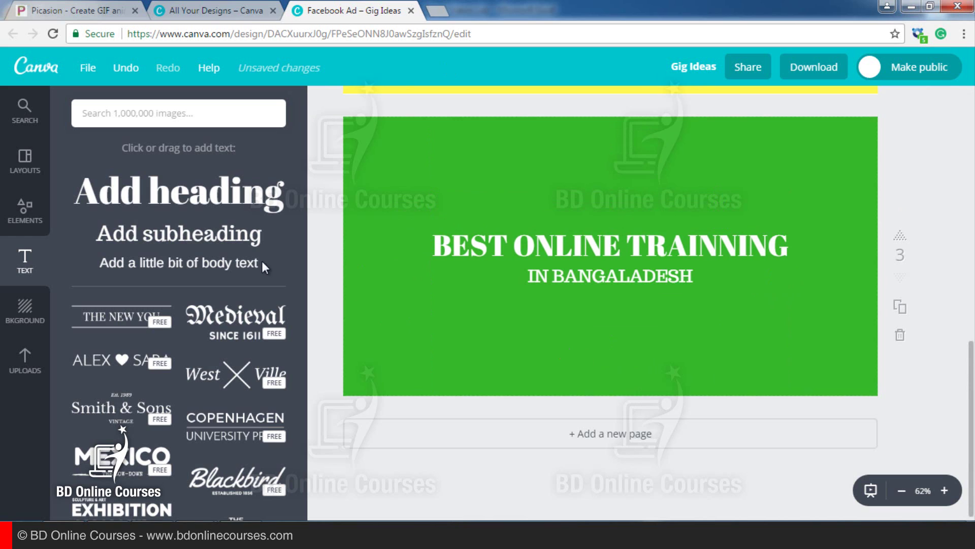
click(192, 264)
click(609, 265)
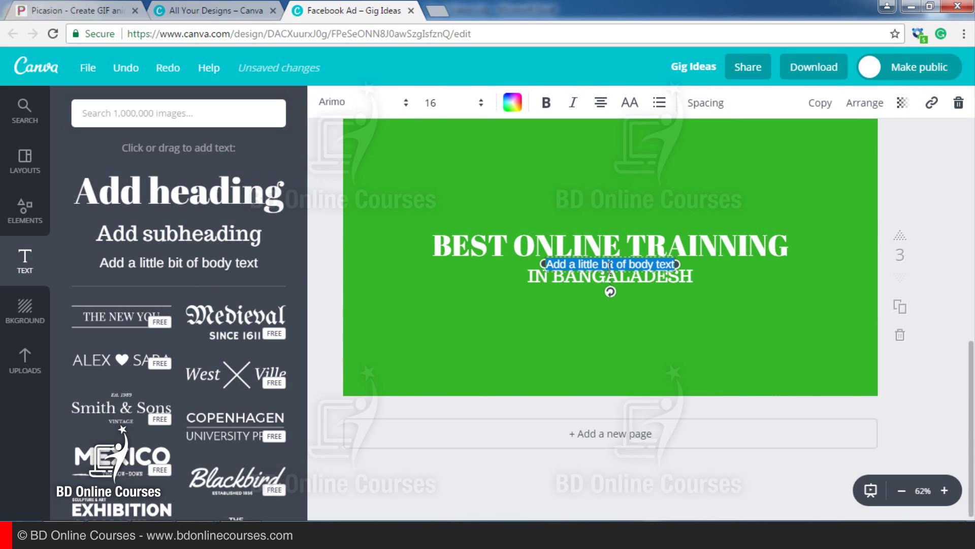
click(654, 264)
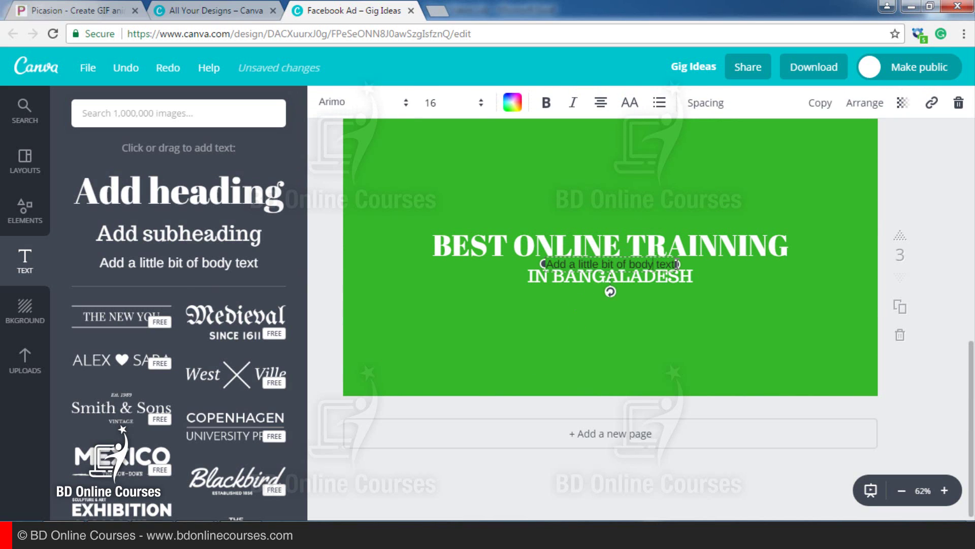
drag(644, 254, 642, 344)
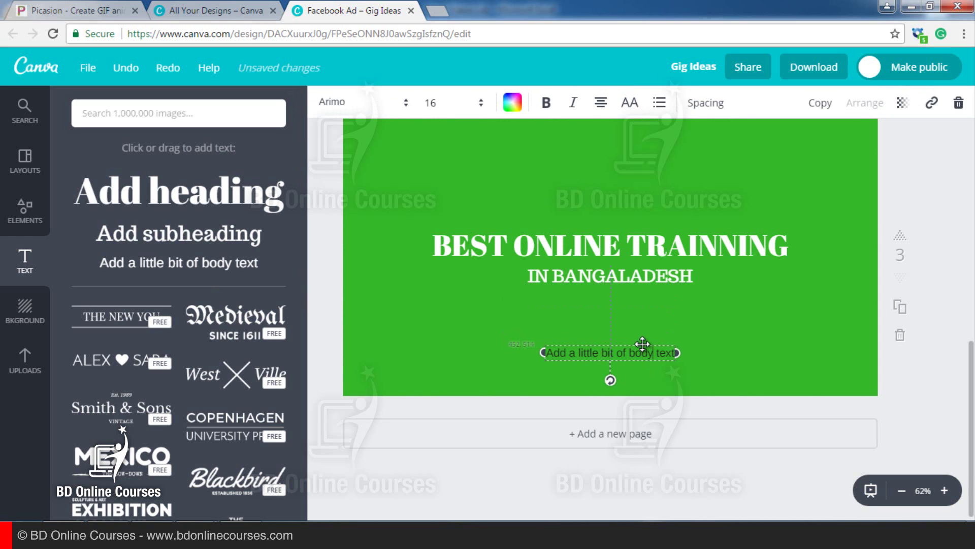
key(ctrl+a)
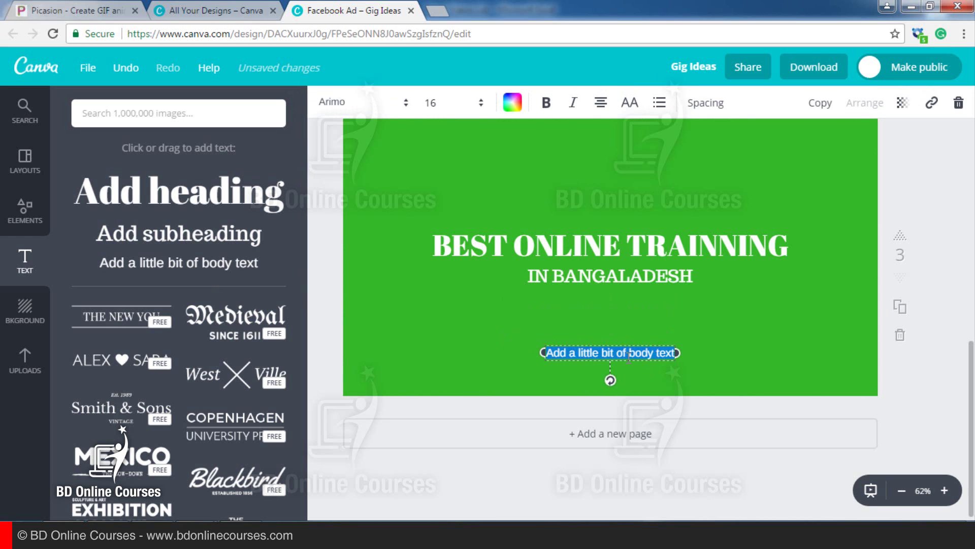
text(THANKYOU)
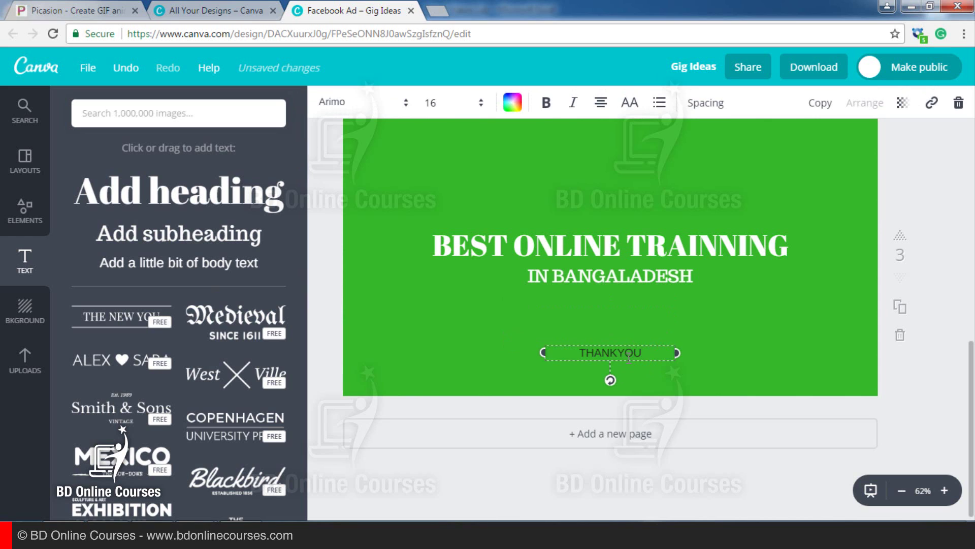
Colour the whole "THANKYOU" text white and deselect it
double_click(629, 357)
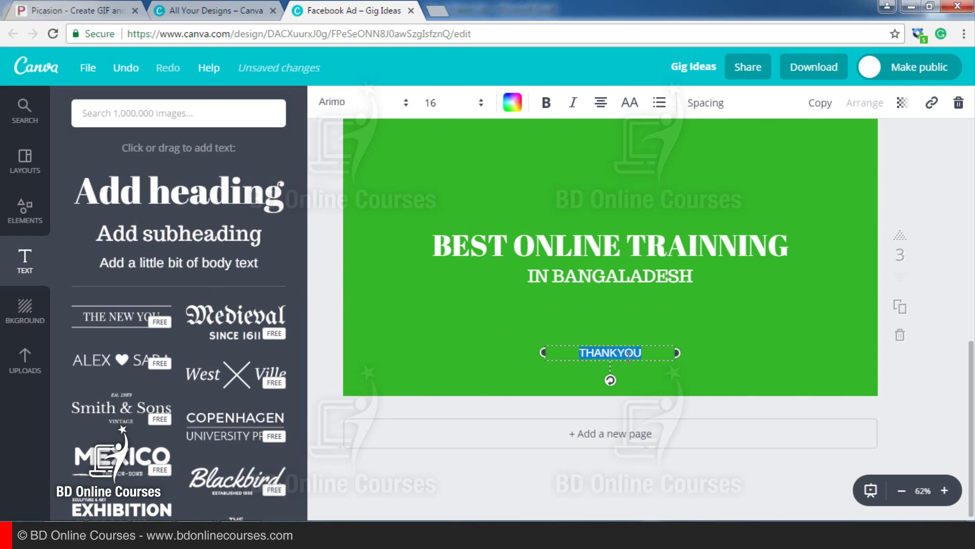
click(512, 102)
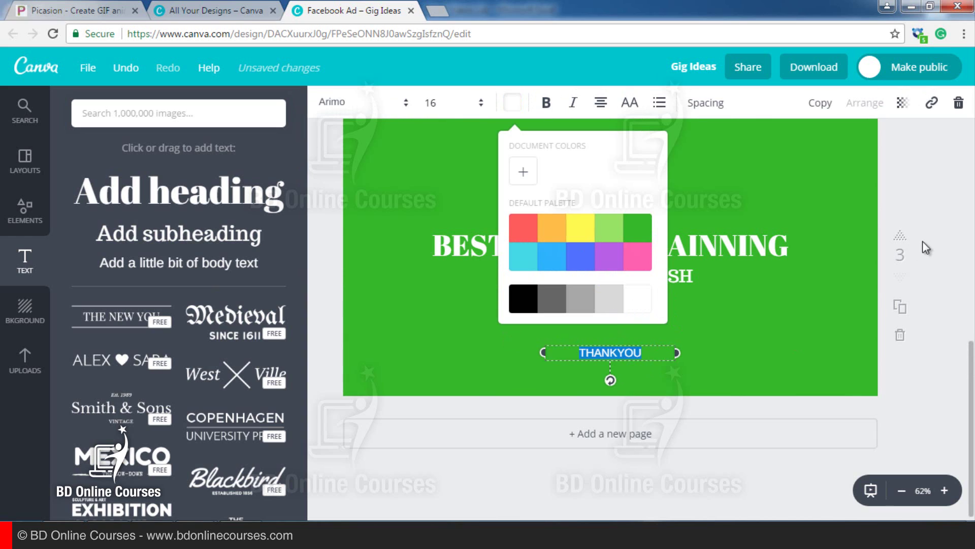
click(949, 209)
click(962, 277)
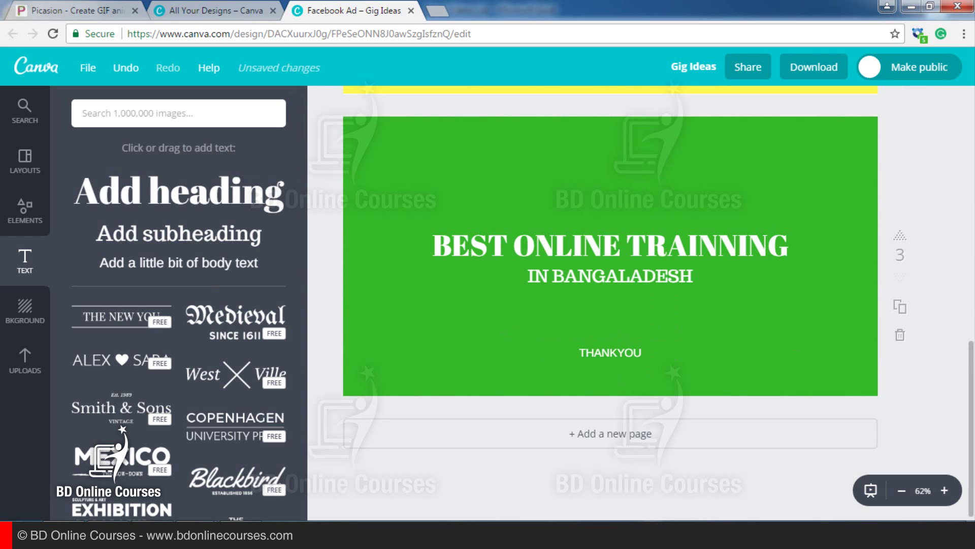
Download all pages of the design as PNG files and dismiss the download confirmation
scroll(899, 342, up, 10)
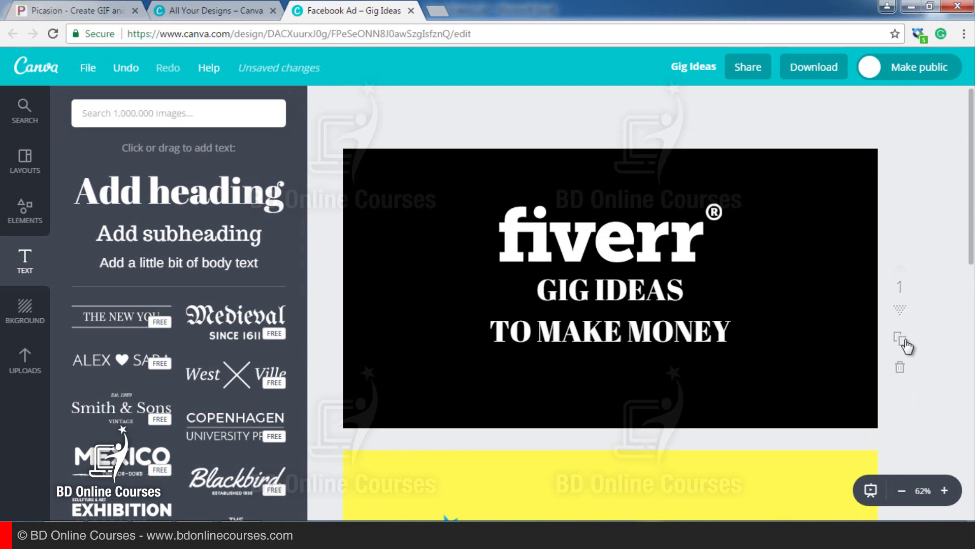
scroll(907, 345, down, 10)
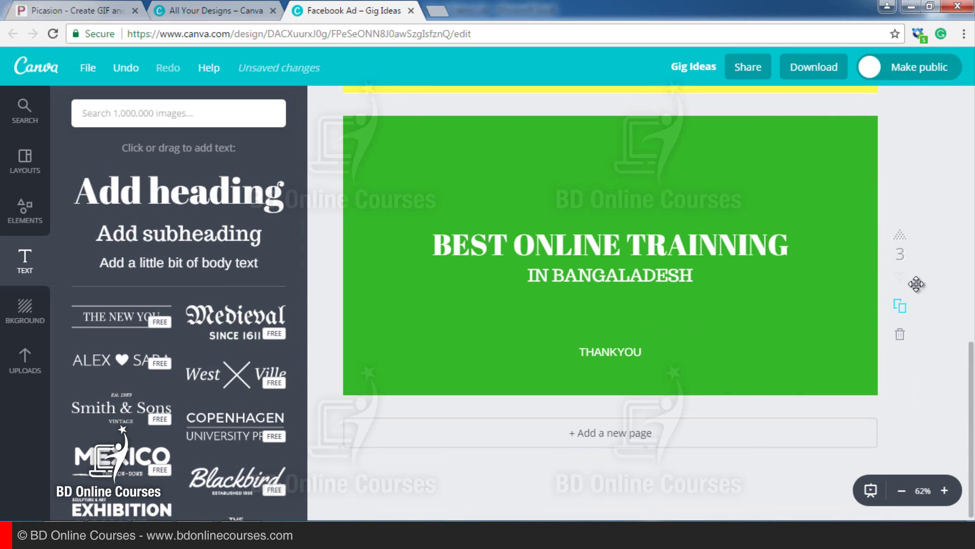
click(814, 71)
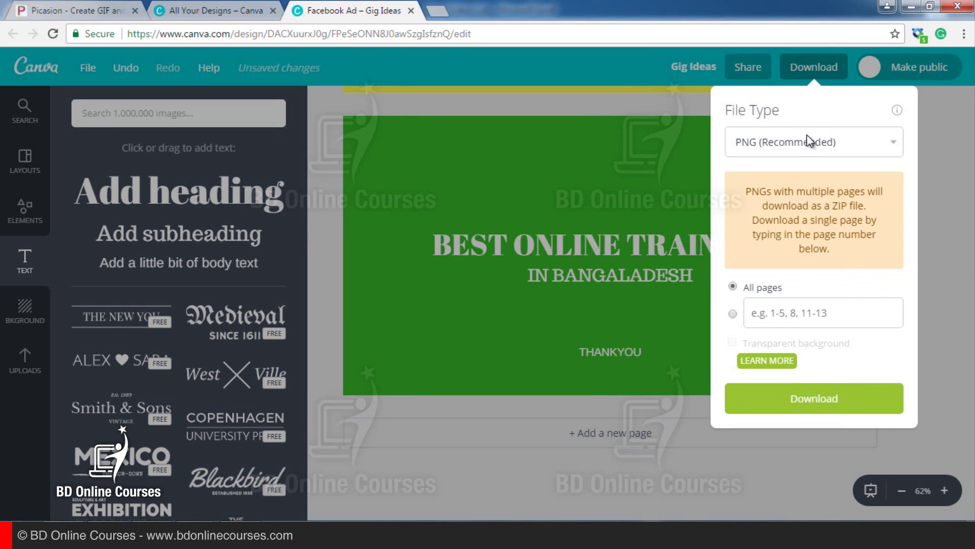
click(791, 401)
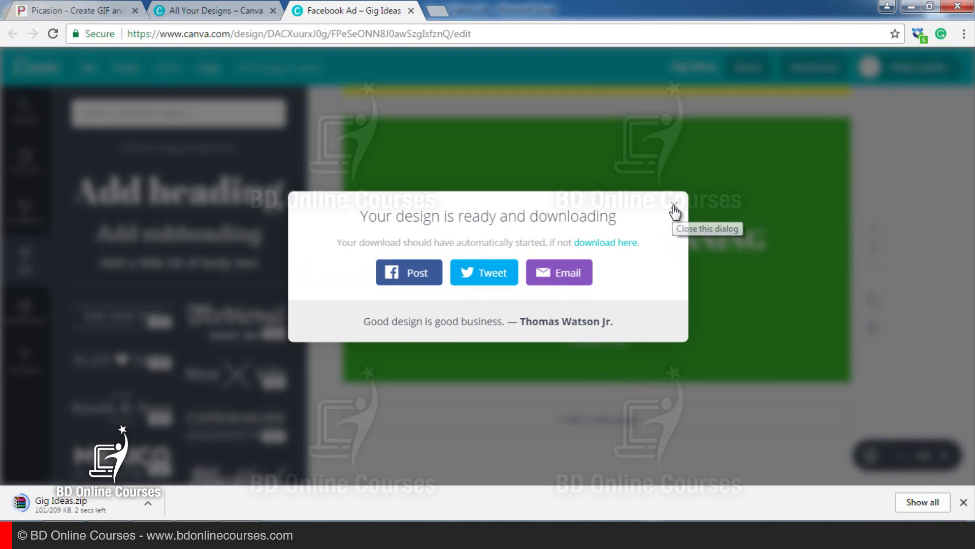
click(675, 208)
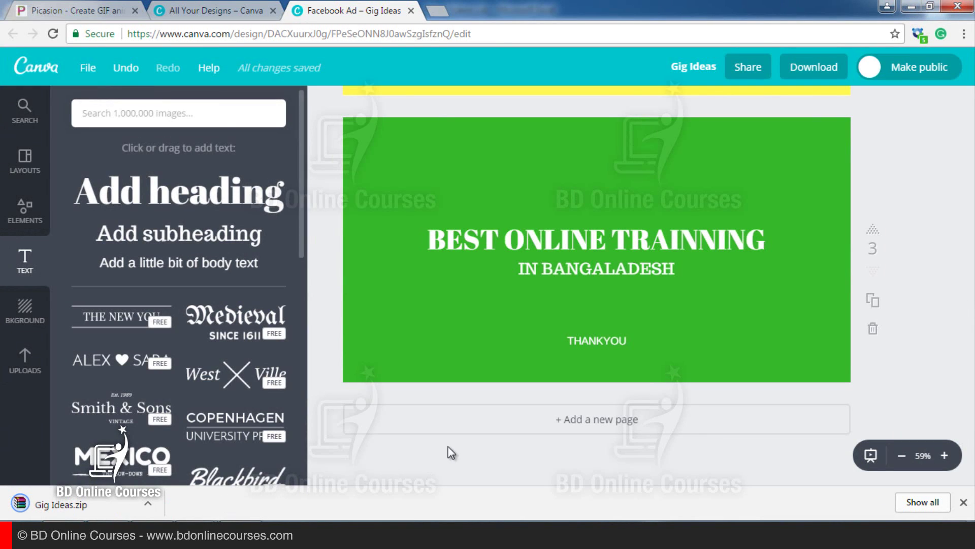
Open the downloaded Gig Ideas.zip archive and check the page images it contains
click(91, 508)
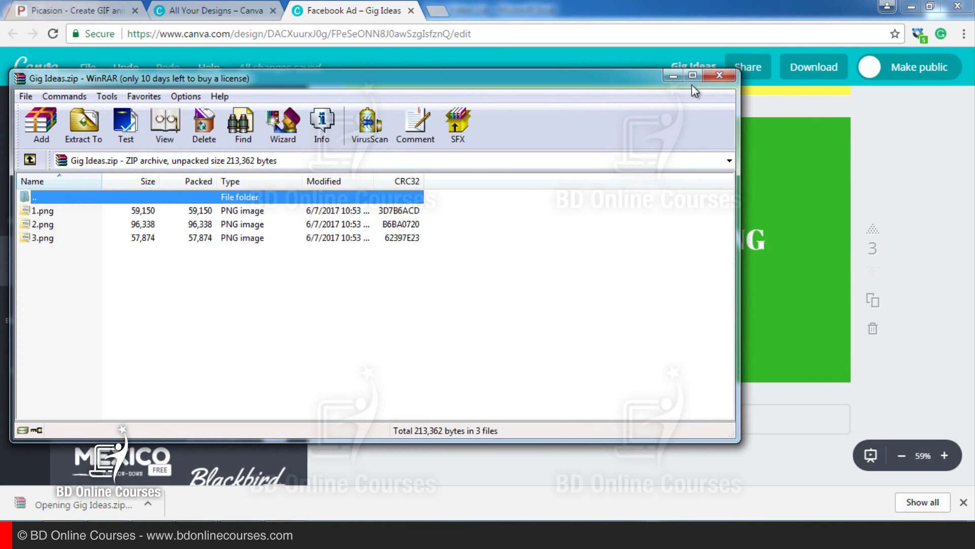
click(693, 75)
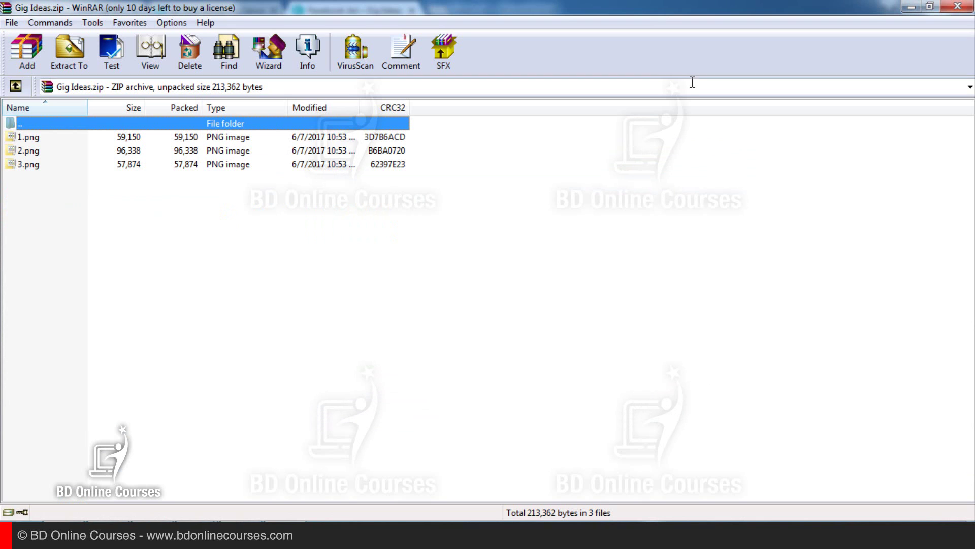
drag(81, 226, 113, 147)
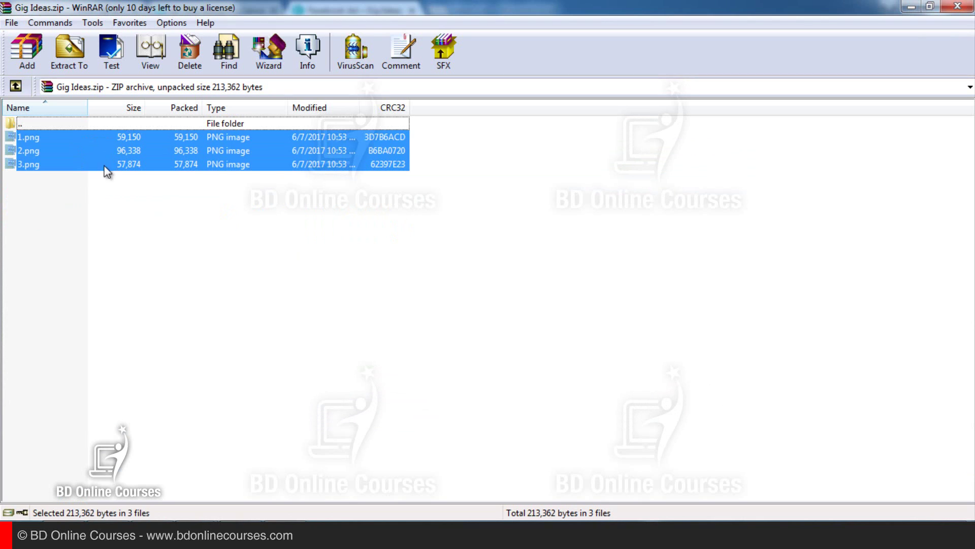
click(101, 236)
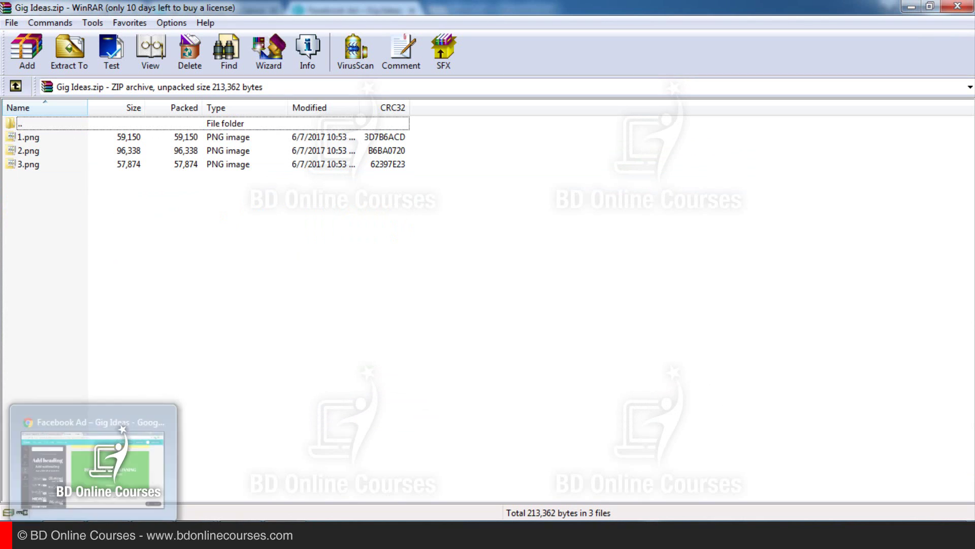
Switch to Picasion and, while choosing the first image file, extract the Gig Ideas archive into the Downloads folder
click(94, 535)
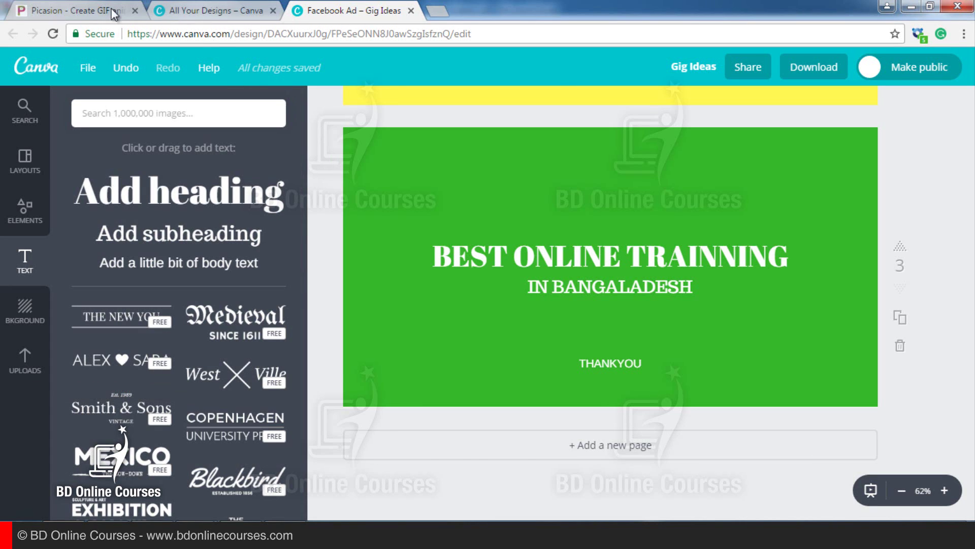
click(51, 7)
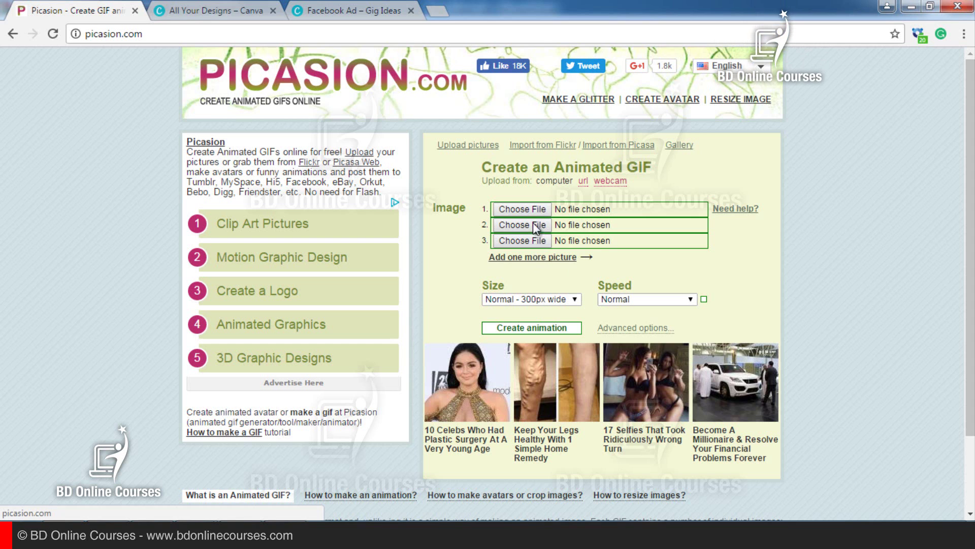
click(529, 207)
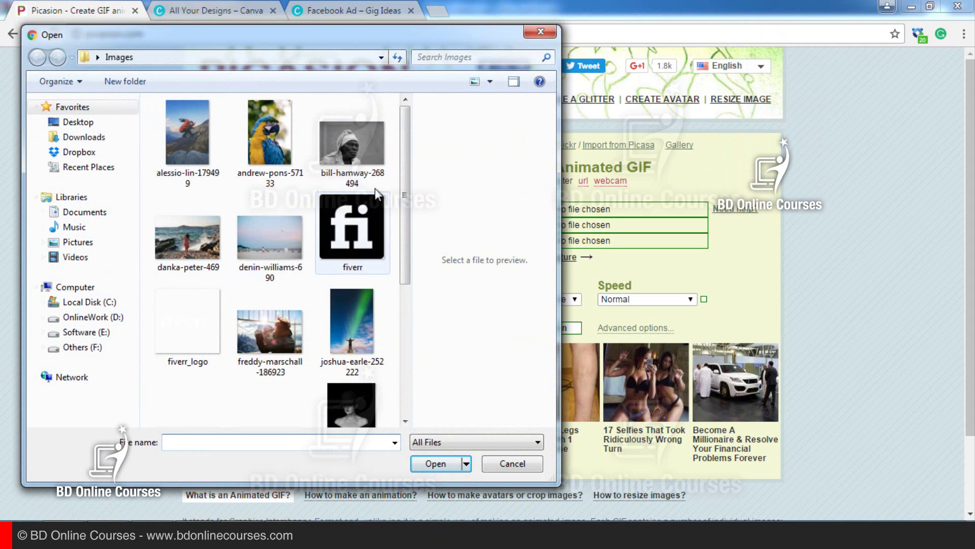
drag(405, 214, 400, 311)
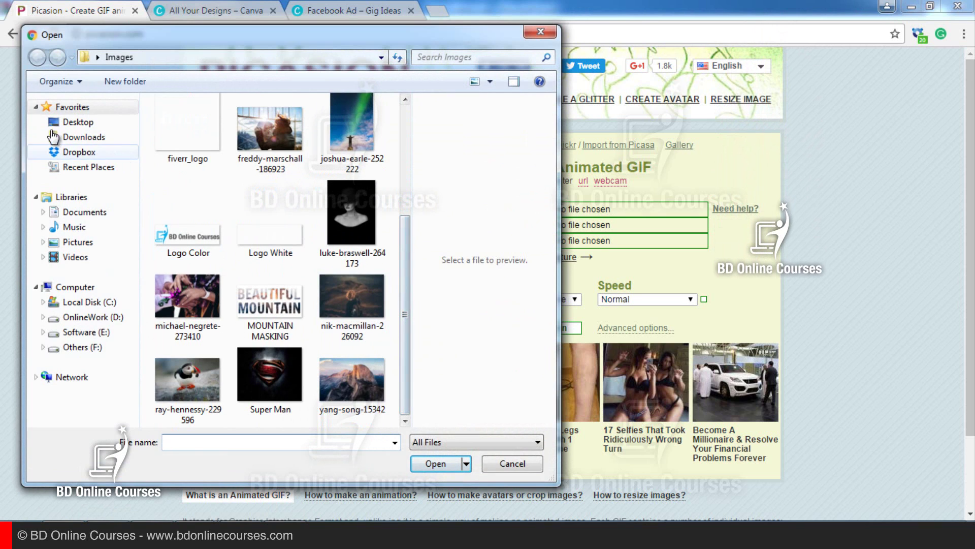
click(75, 138)
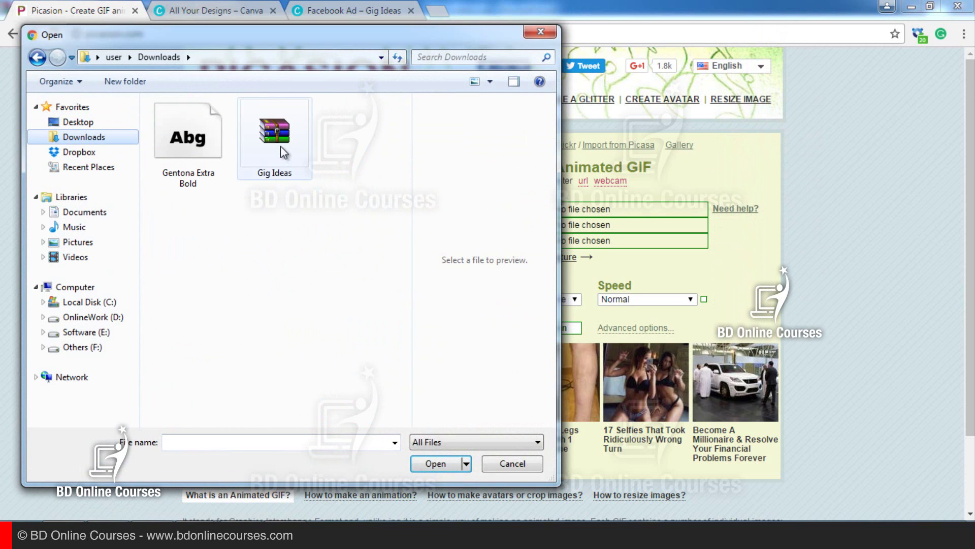
right_click(281, 147)
click(316, 226)
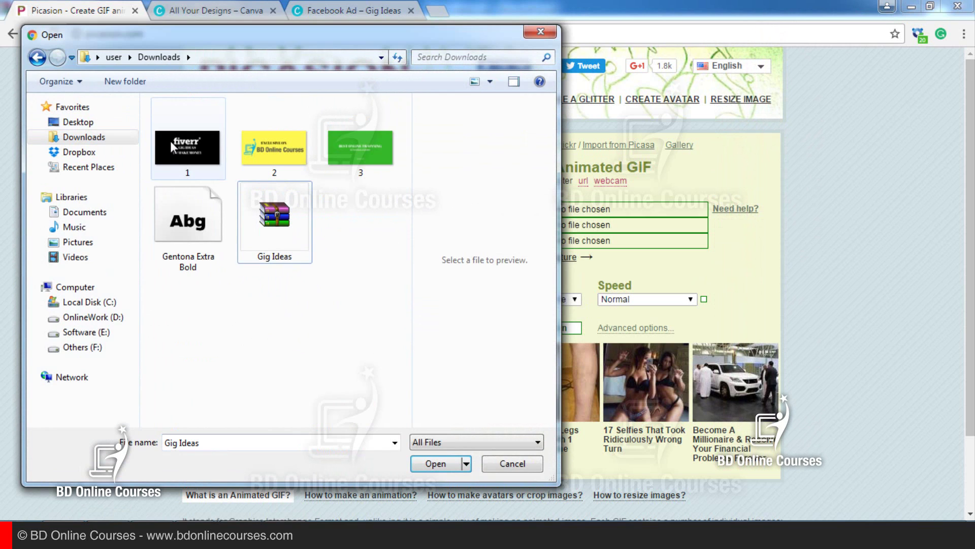
Load the black fiverr page, 1.png, as the first image of the animated GIF
click(188, 148)
click(274, 151)
click(349, 151)
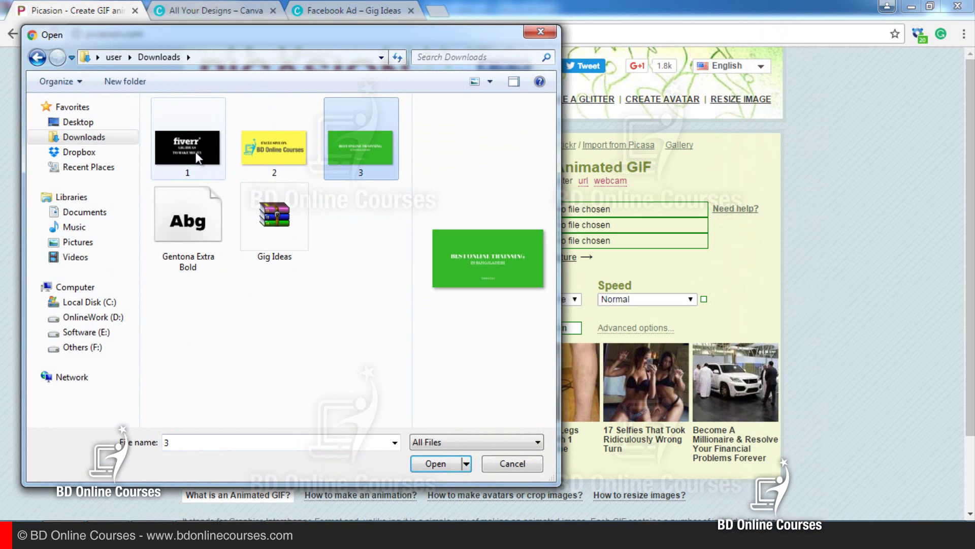
click(194, 151)
double_click(176, 150)
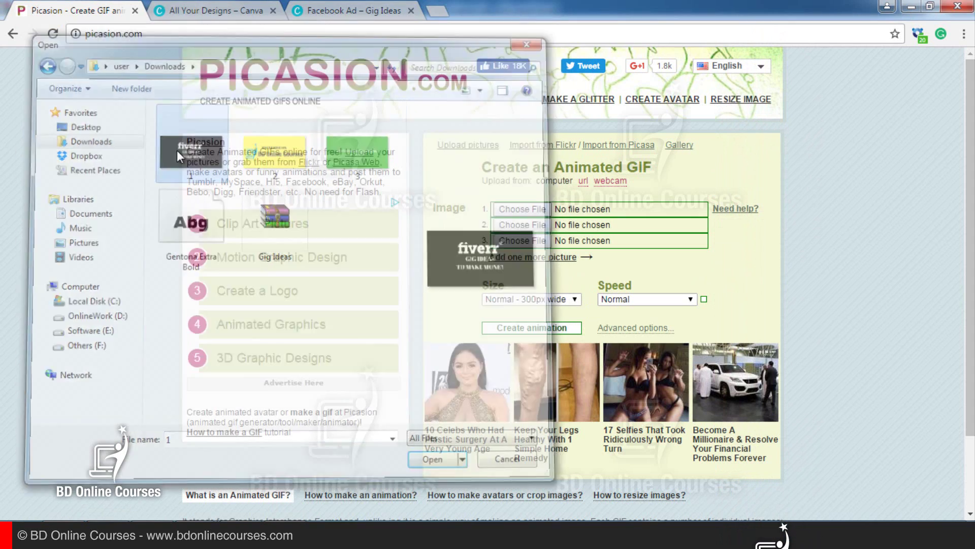
Load 2.png as the second image and 3.png as the third image of the animated GIF
click(546, 231)
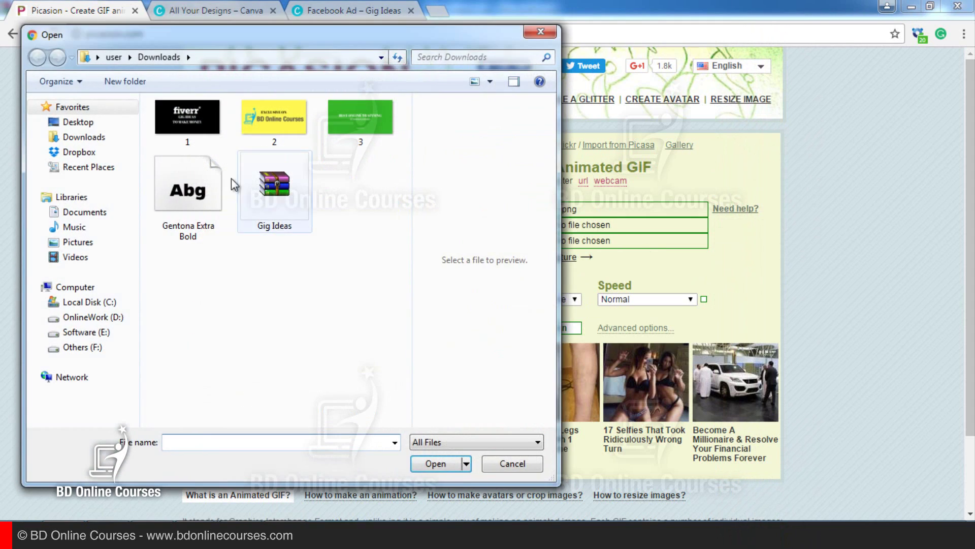
click(275, 135)
double_click(275, 135)
click(526, 240)
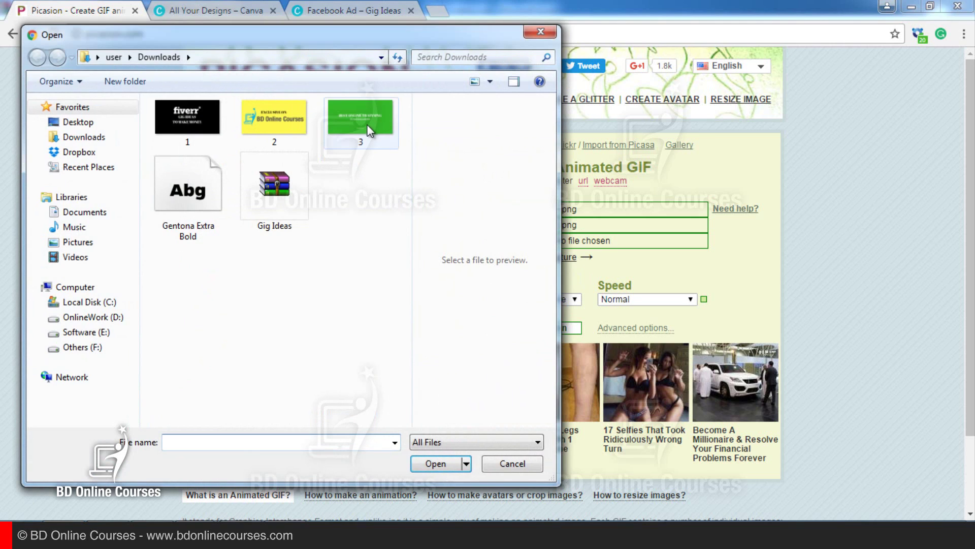
click(367, 126)
double_click(367, 126)
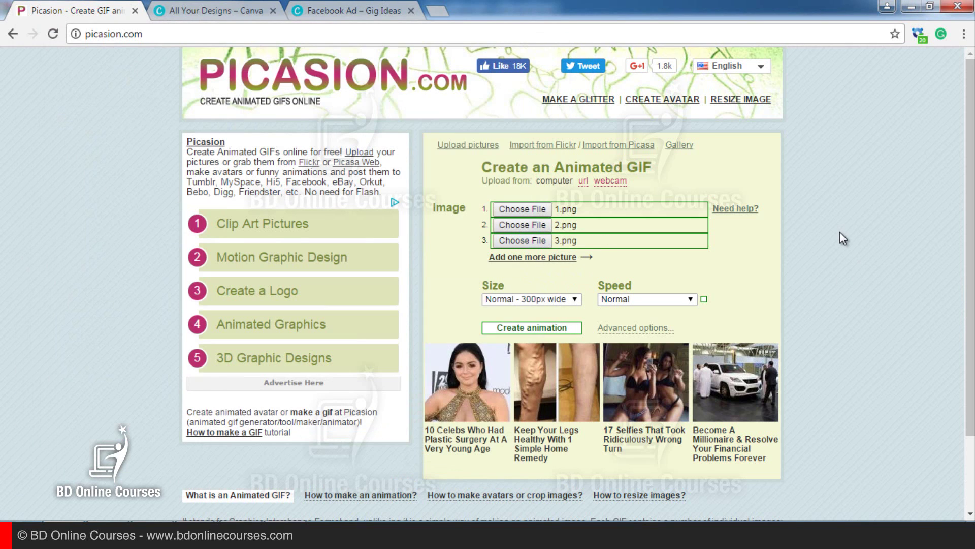
Create the animation with Normal speed and the Normal - 300px wide size
click(655, 300)
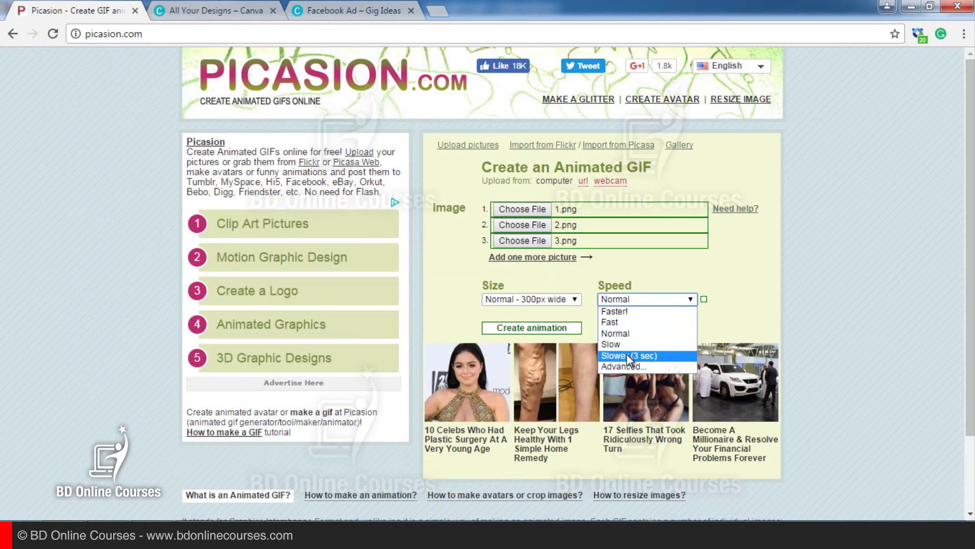
click(627, 334)
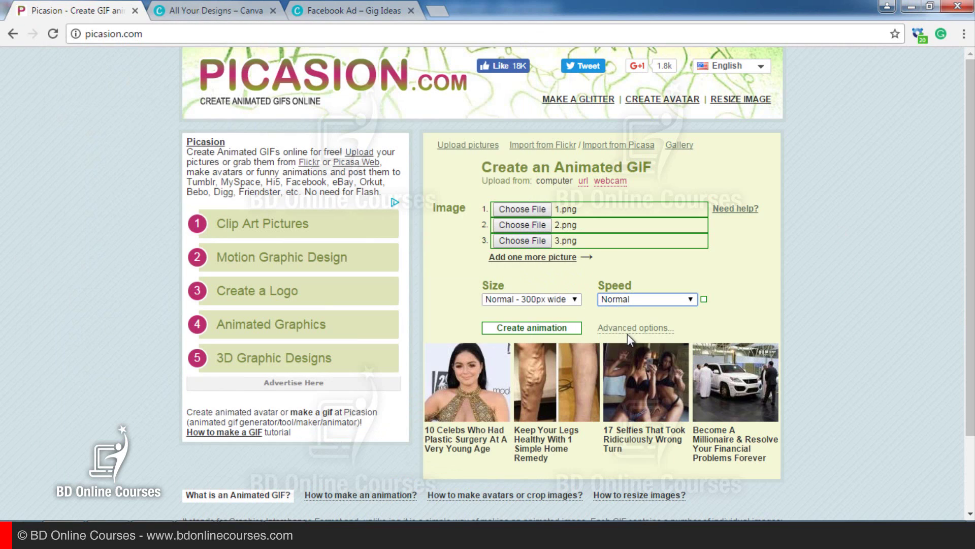
click(573, 303)
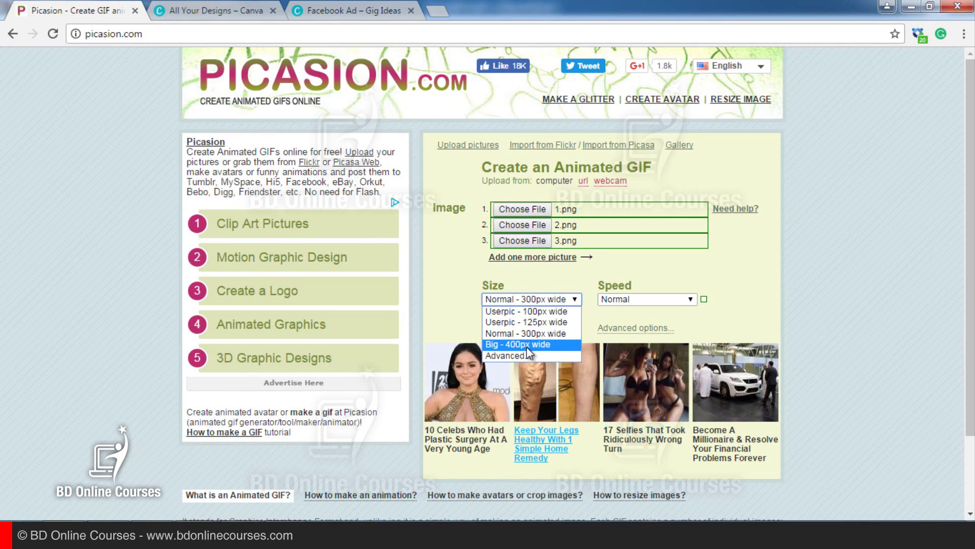
click(837, 291)
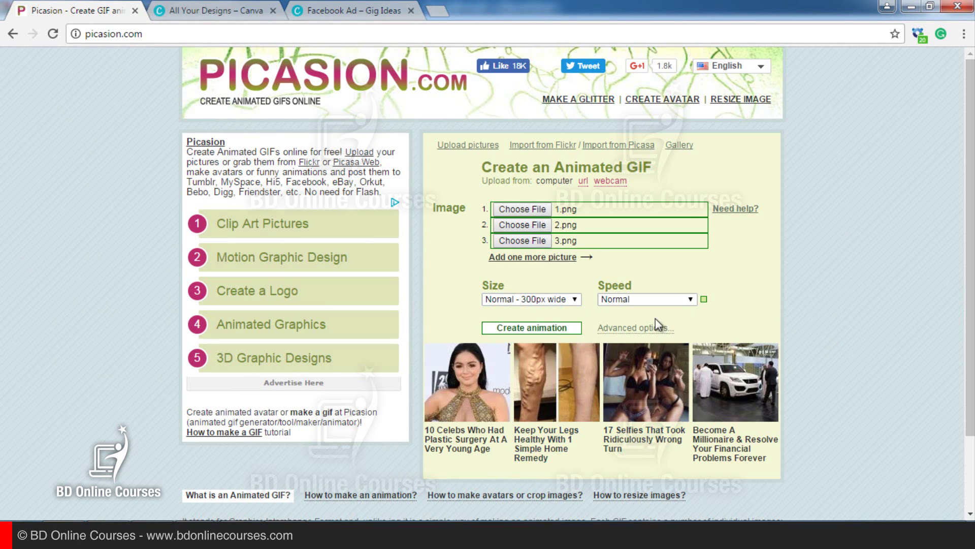
click(524, 328)
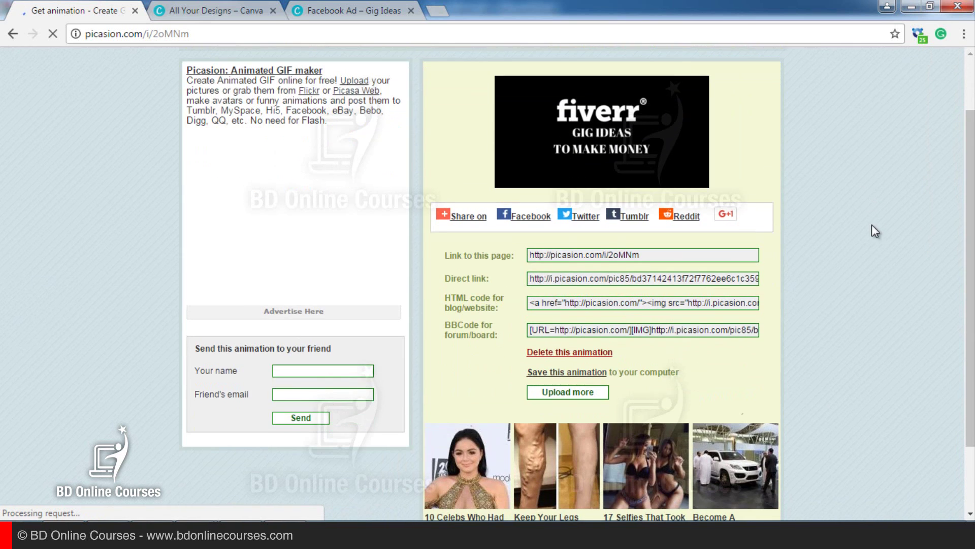
Save the finished animation to the computer and open the downloaded file
scroll(881, 216, down, 1)
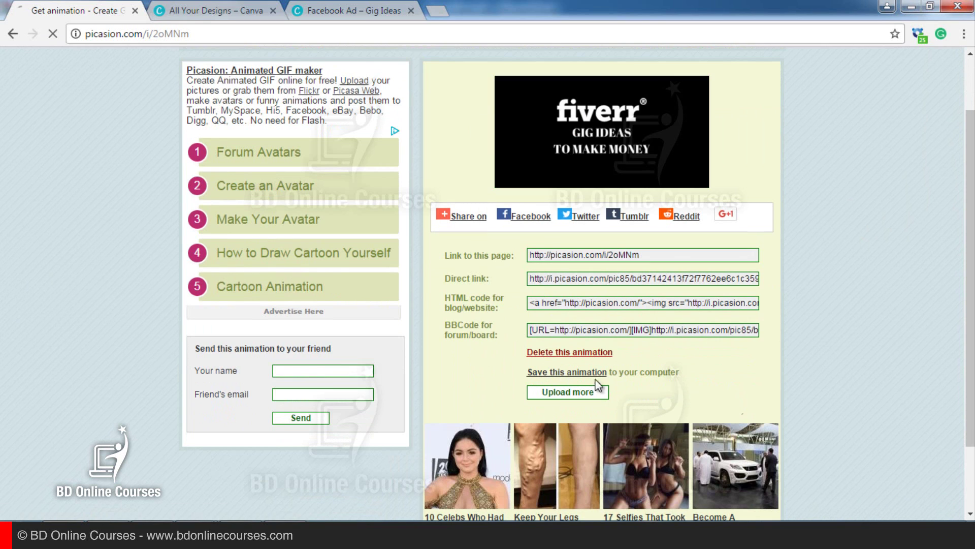
click(571, 374)
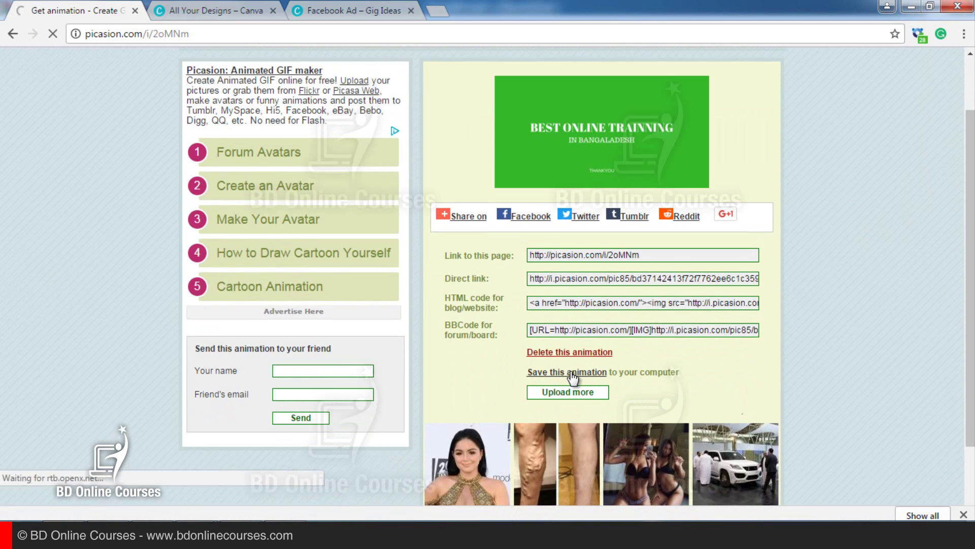
click(81, 505)
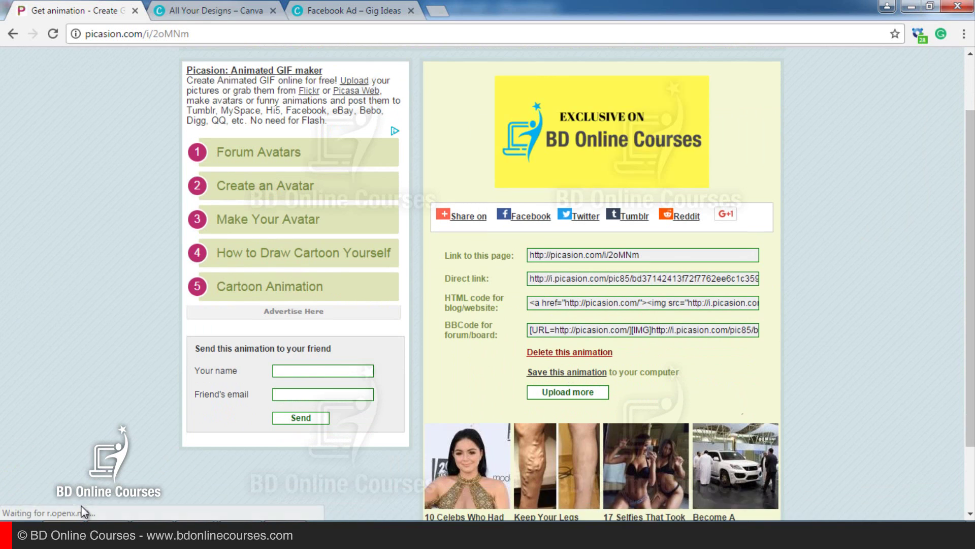